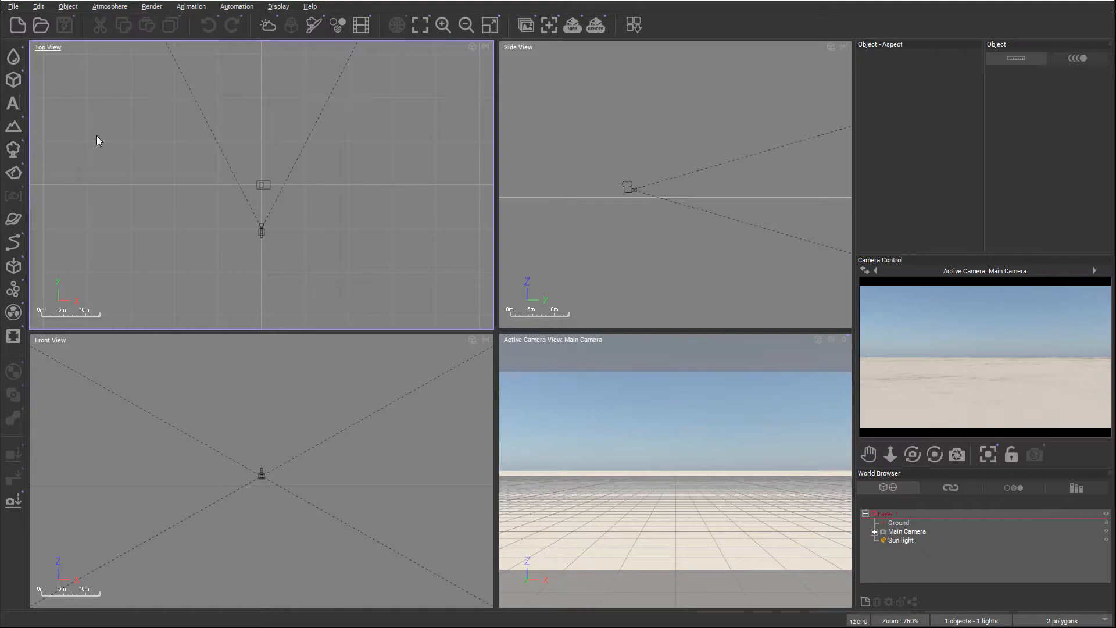
# Add a terrain to the scene and move it in front of the camera, to about X -4.76 m, Y 526.6 m
pyautogui.click(13, 126)
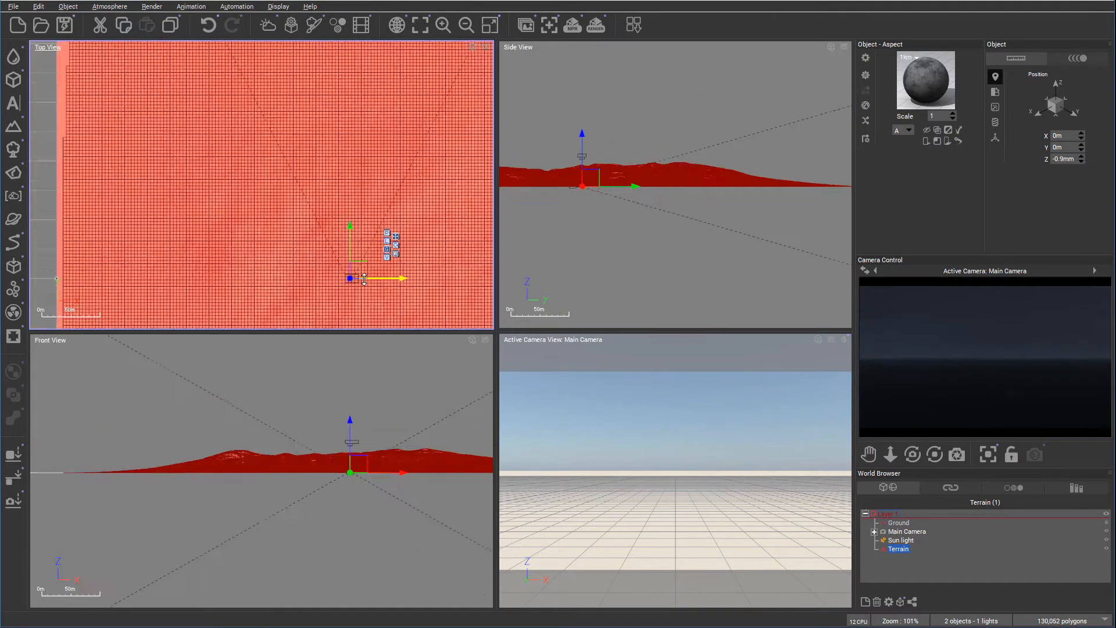
pyautogui.scroll(-3, 364, 279)
pyautogui.moveTo(361, 268); pyautogui.dragTo(355, 36)
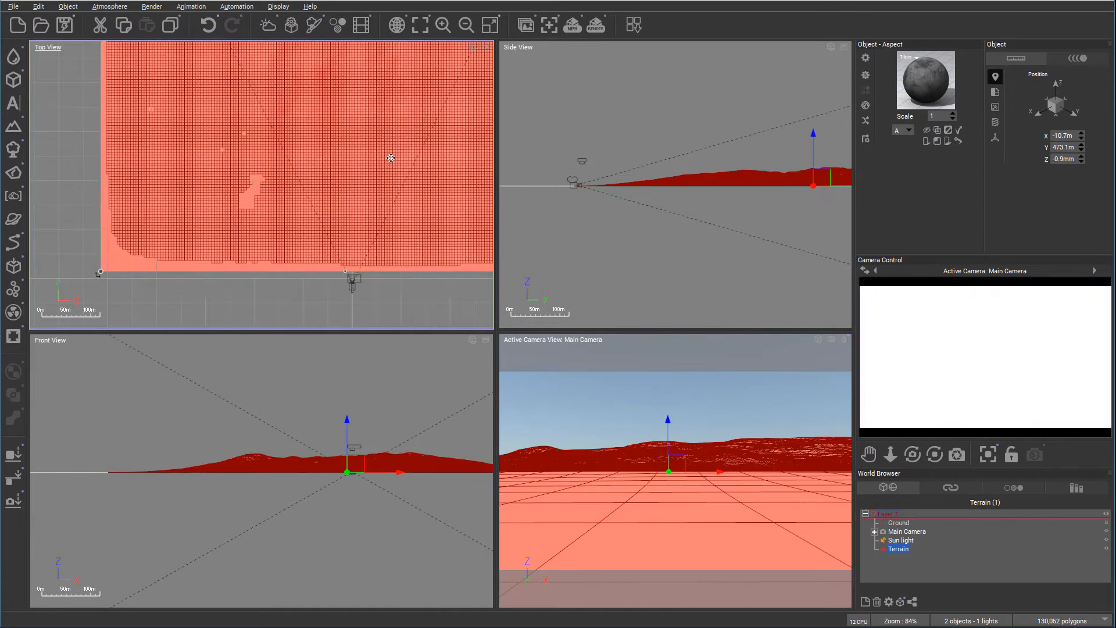
pyautogui.moveTo(393, 183); pyautogui.dragTo(397, 175)
# In the terrain editor, raise the terrain's resolution to 512x512 and regenerate it as a ridged, rugged mountain
pyautogui.rightClick(418, 191)
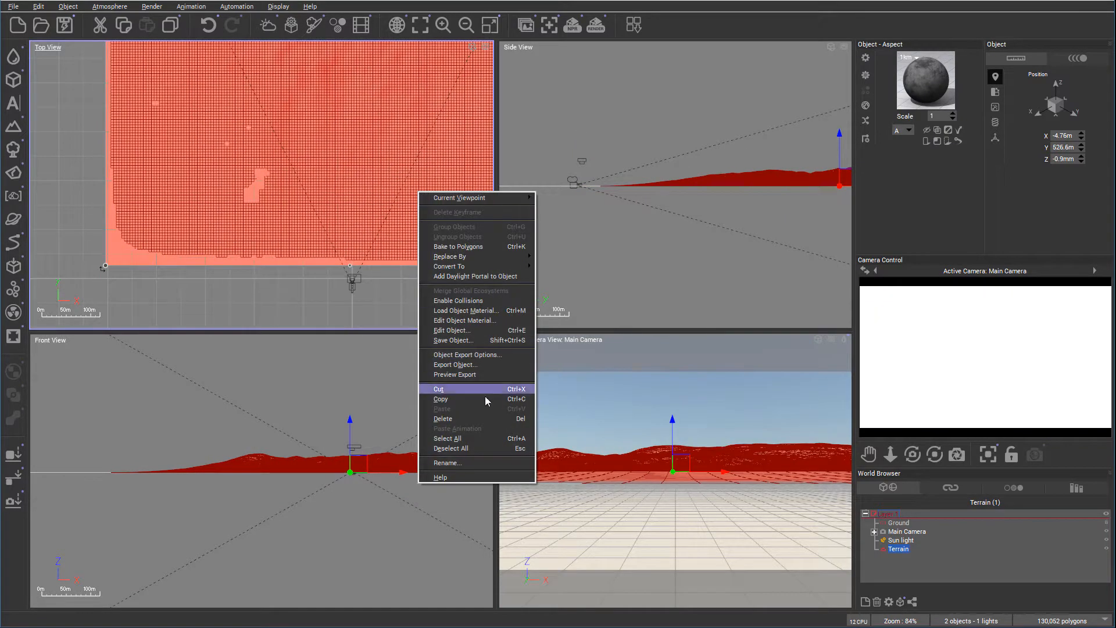
pyautogui.click(473, 194)
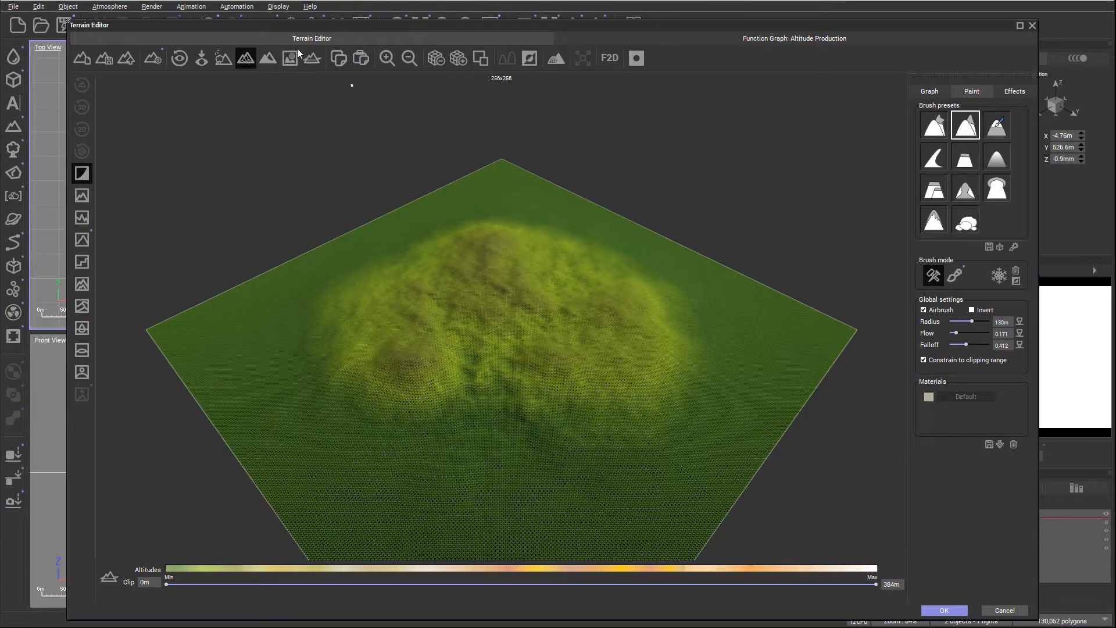
pyautogui.moveTo(688, 271)
pyautogui.mouseDown(button='right')
pyautogui.moveTo(476, 319)
pyautogui.moveTo(580, 236)
pyautogui.moveTo(574, 264)
pyautogui.moveTo(585, 275)
pyautogui.moveTo(592, 260)
pyautogui.mouseUp(button='right')
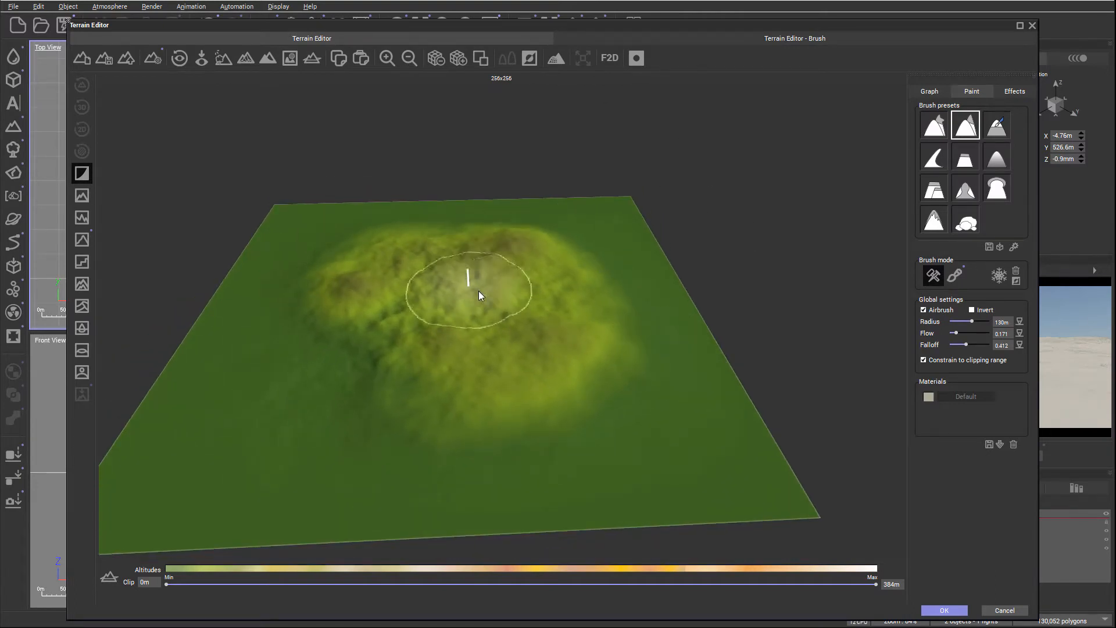
pyautogui.click(465, 61)
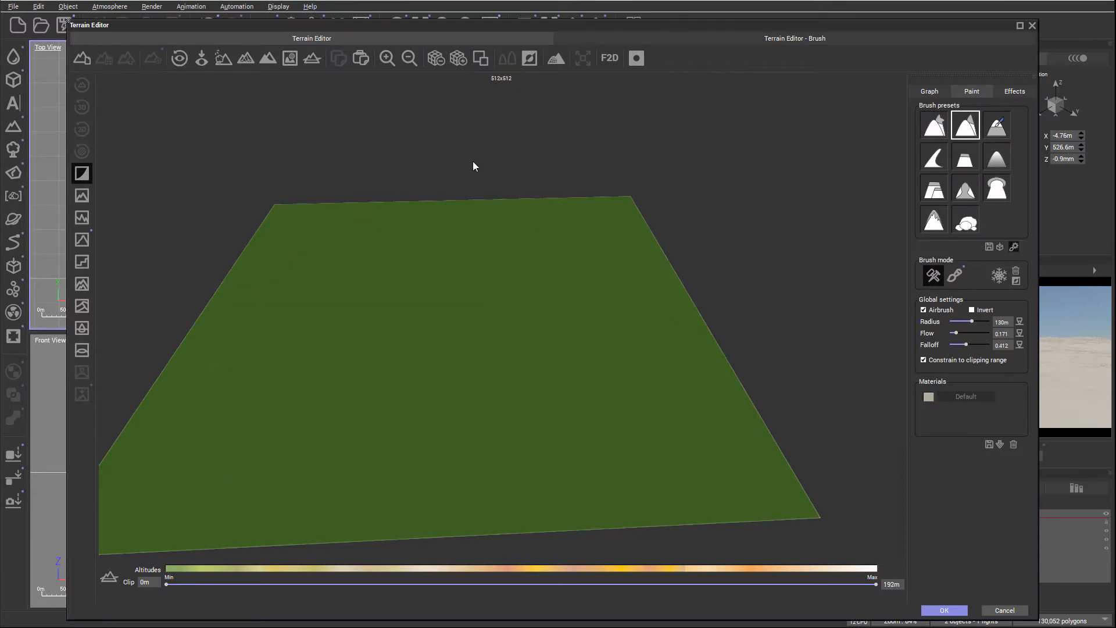
pyautogui.click(81, 218)
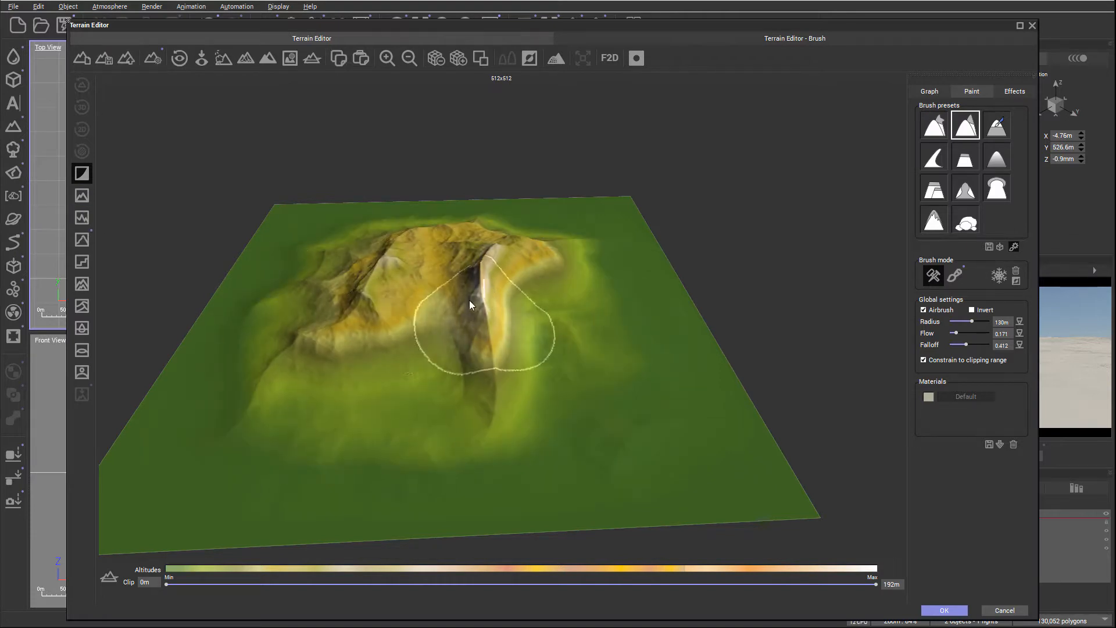
pyautogui.moveTo(373, 321)
pyautogui.mouseDown(button='right')
pyautogui.moveTo(457, 363)
pyautogui.moveTo(502, 279)
pyautogui.moveTo(441, 311)
pyautogui.moveTo(329, 334)
pyautogui.moveTo(335, 351)
pyautogui.moveTo(372, 317)
pyautogui.moveTo(329, 317)
pyautogui.moveTo(342, 319)
pyautogui.moveTo(351, 345)
pyautogui.moveTo(359, 335)
pyautogui.mouseUp(button='right')
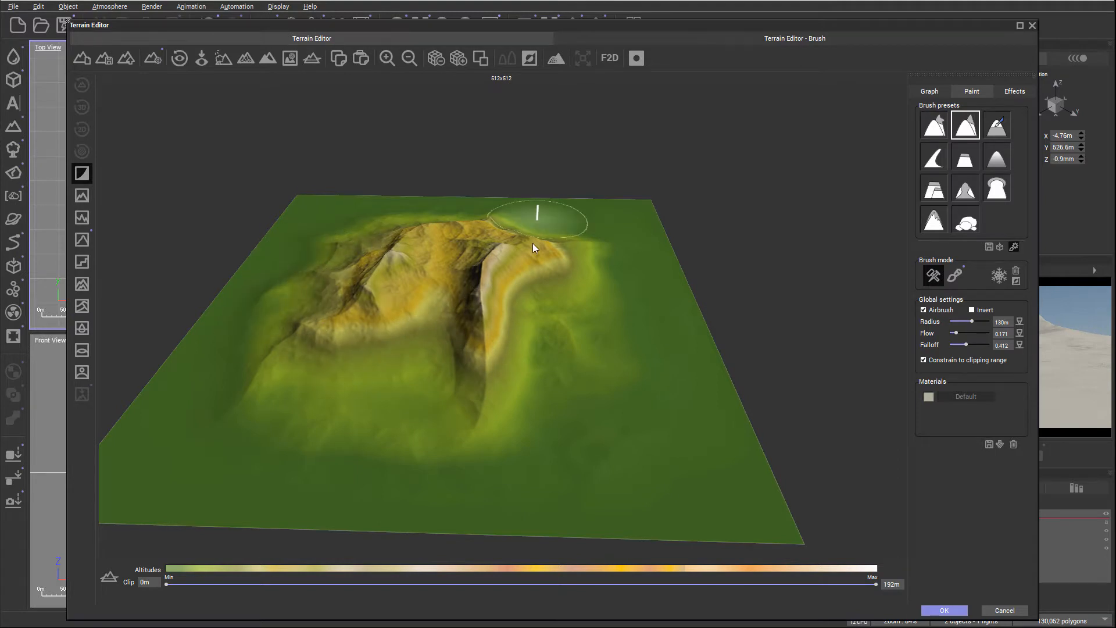
# Apply the Stones, Pebbles and Grit global effects to the terrain
pyautogui.click(1012, 91)
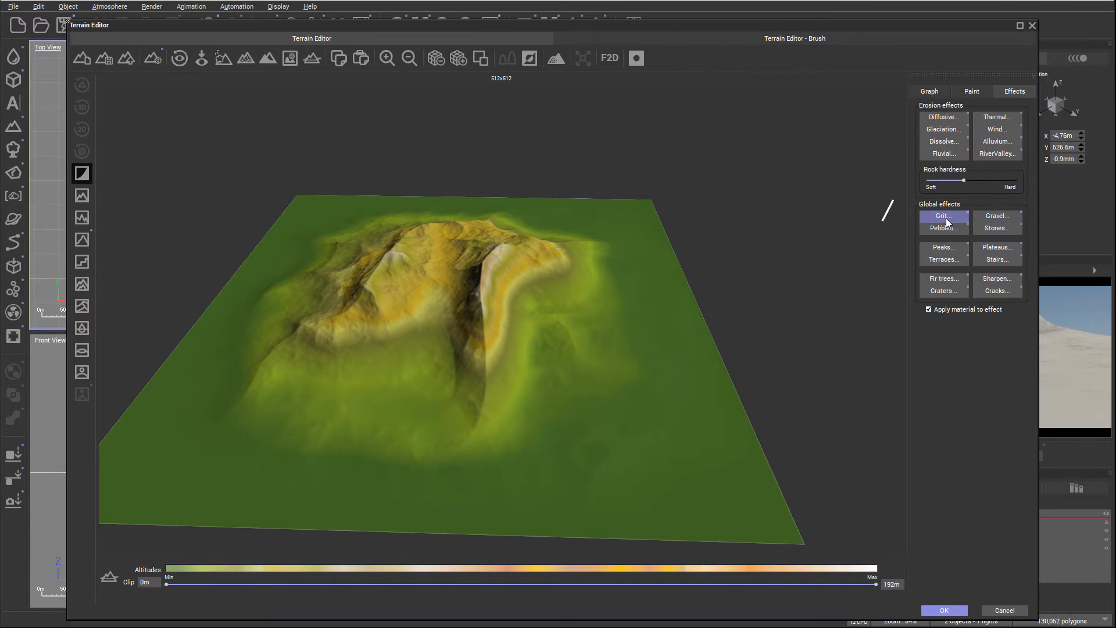
pyautogui.click(984, 233)
pyautogui.click(944, 229)
pyautogui.moveTo(311, 430); pyautogui.dragTo(328, 399, button='right')
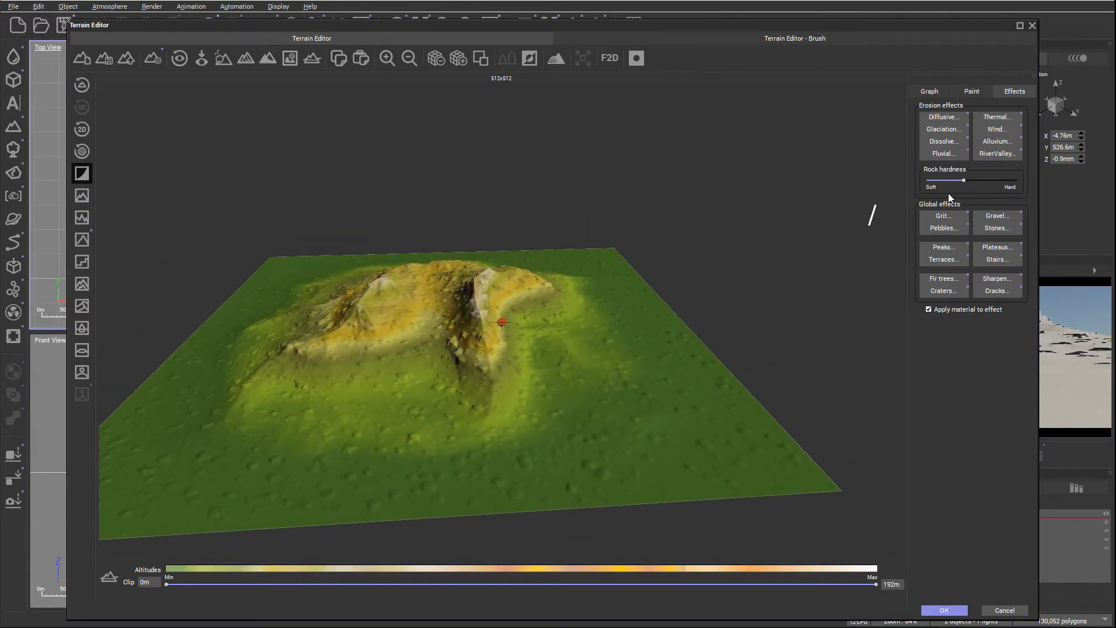
pyautogui.click(938, 216)
pyautogui.moveTo(337, 445); pyautogui.dragTo(294, 236, button='right')
# Set the lower clipping altitude to about 7.71 m and sculpt a raised plateau with steep cliffs along the mountain's front-left flank
pyautogui.click(312, 58)
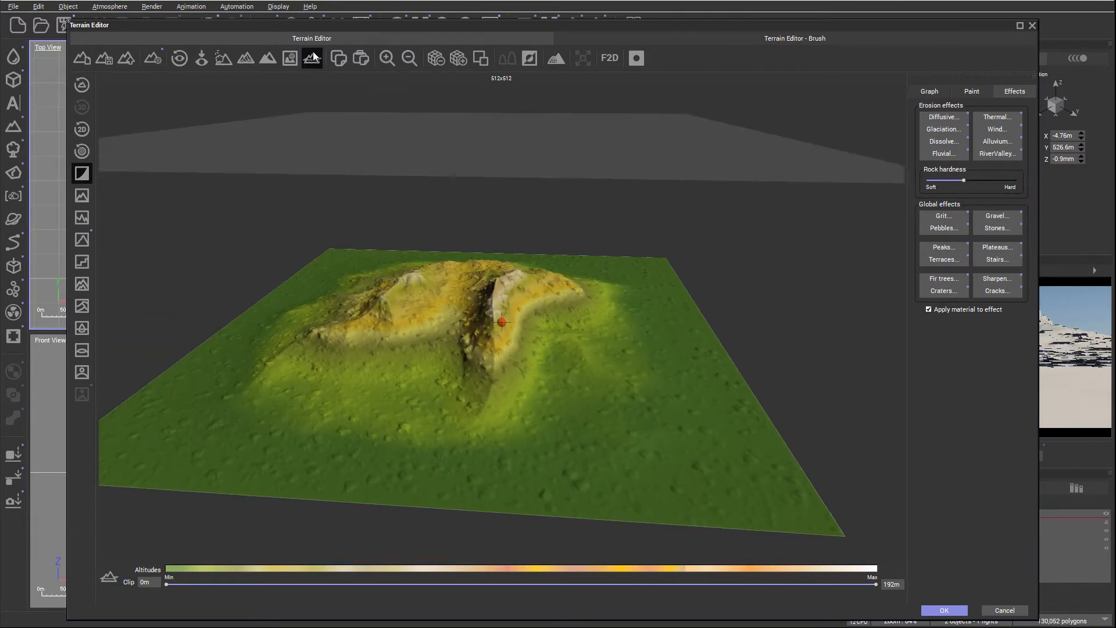
pyautogui.moveTo(164, 585); pyautogui.dragTo(194, 585)
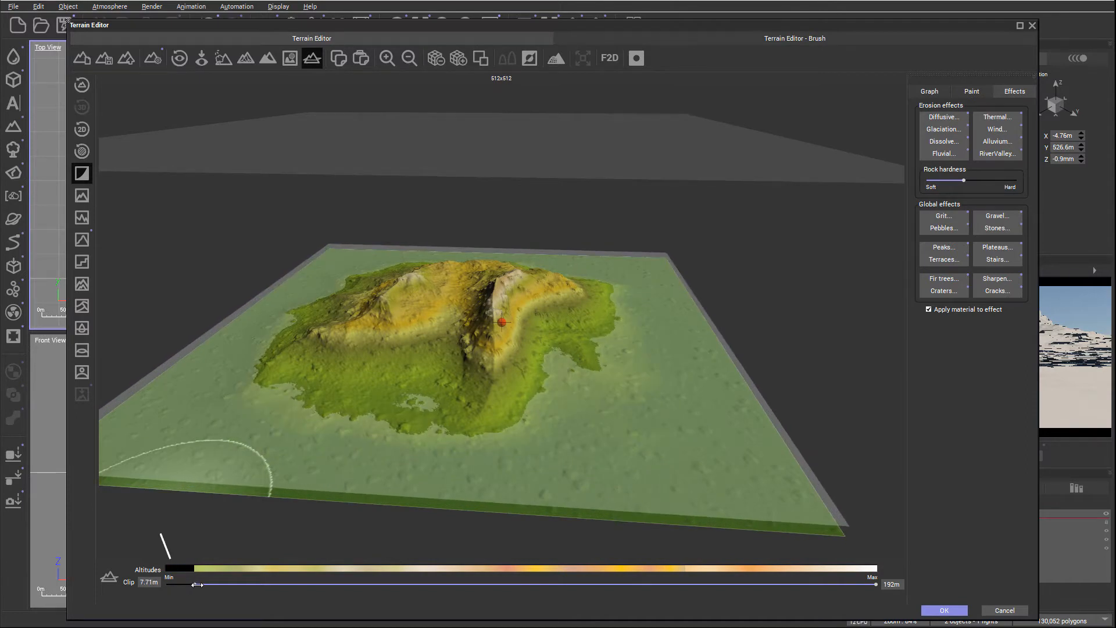
pyautogui.click(978, 97)
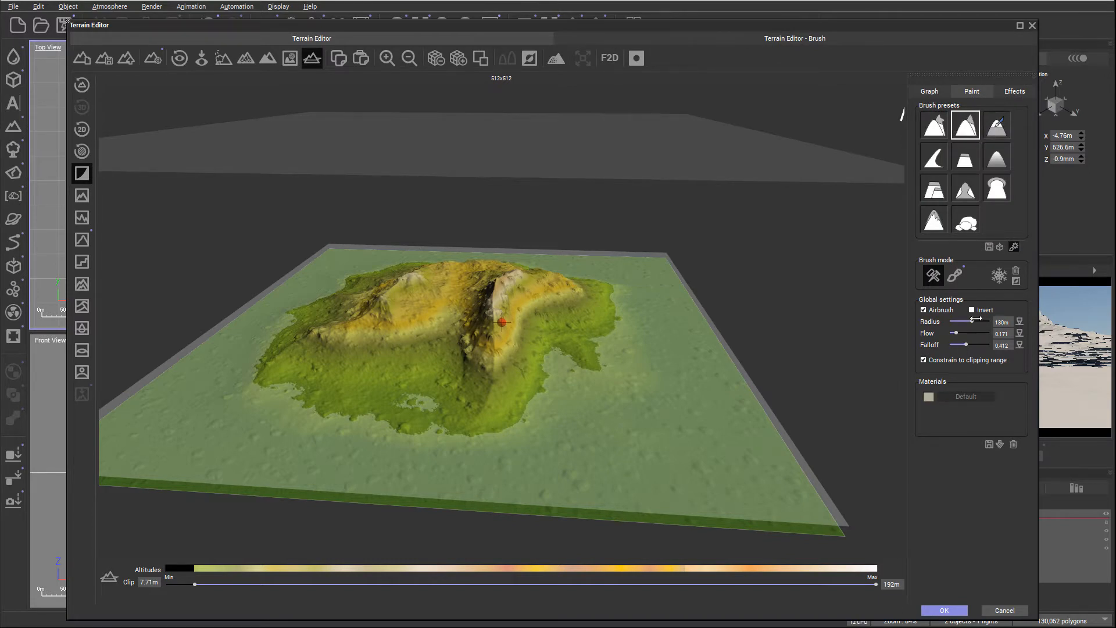
pyautogui.moveTo(332, 411)
pyautogui.mouseDown()
pyautogui.moveTo(301, 383)
pyautogui.moveTo(291, 349)
pyautogui.moveTo(290, 319)
pyautogui.moveTo(319, 291)
pyautogui.moveTo(375, 397)
pyautogui.moveTo(352, 428)
pyautogui.mouseUp()
pyautogui.moveTo(352, 426)
pyautogui.mouseDown(button='right')
pyautogui.moveTo(442, 424)
pyautogui.moveTo(416, 398)
pyautogui.mouseUp(button='right')
pyautogui.moveTo(222, 331)
pyautogui.mouseDown()
pyautogui.moveTo(211, 334)
pyautogui.moveTo(236, 295)
pyautogui.moveTo(150, 374)
pyautogui.moveTo(234, 442)
pyautogui.moveTo(289, 456)
pyautogui.moveTo(241, 450)
pyautogui.mouseUp()
pyautogui.moveTo(460, 359)
pyautogui.mouseDown(button='right')
pyautogui.moveTo(423, 393)
pyautogui.moveTo(432, 354)
pyautogui.mouseUp(button='right')
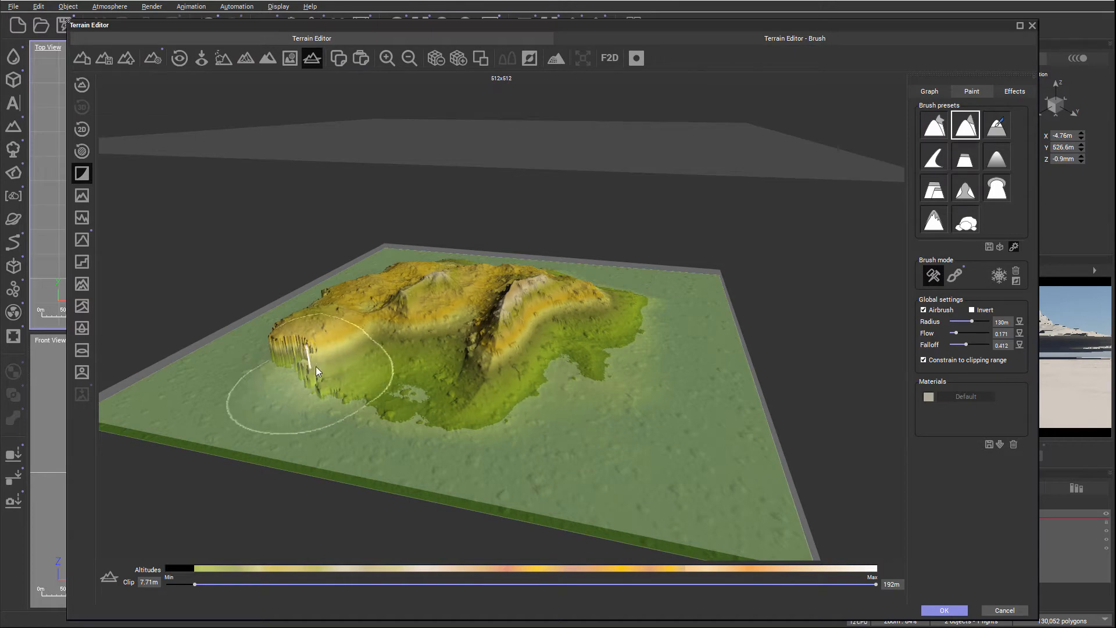
pyautogui.moveTo(287, 361)
pyautogui.mouseDown(button='right')
pyautogui.moveTo(354, 354)
pyautogui.moveTo(323, 371)
pyautogui.mouseUp(button='right')
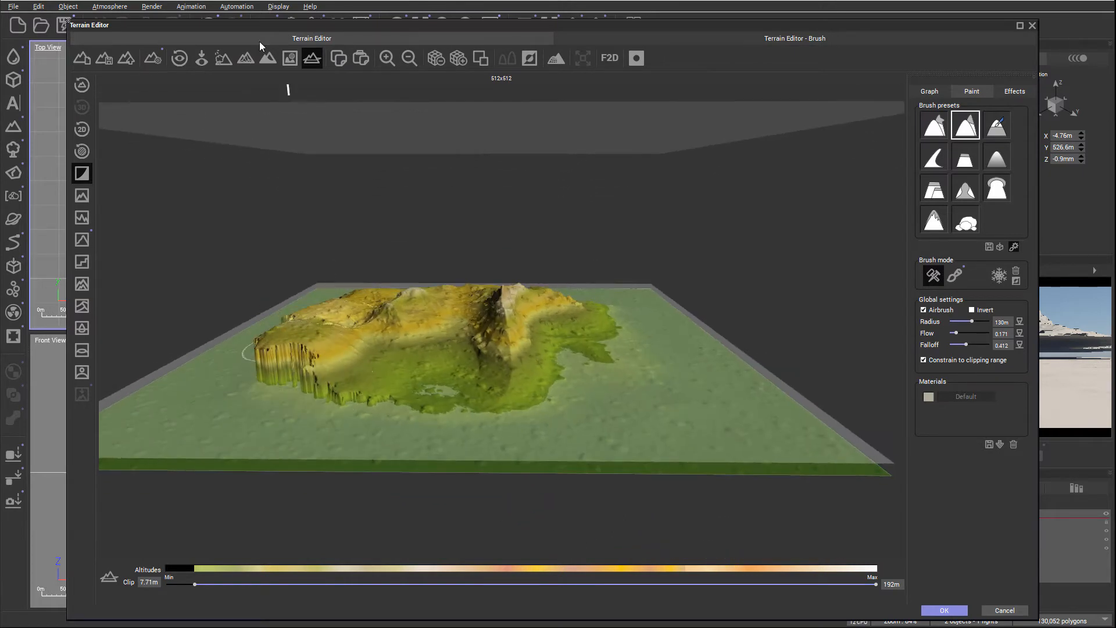
# Hide the clipping planes and lower the terrain's minimum clipping altitude to 0 m
pyautogui.moveTo(329, 26); pyautogui.dragTo(329, 26)
pyautogui.click(312, 60)
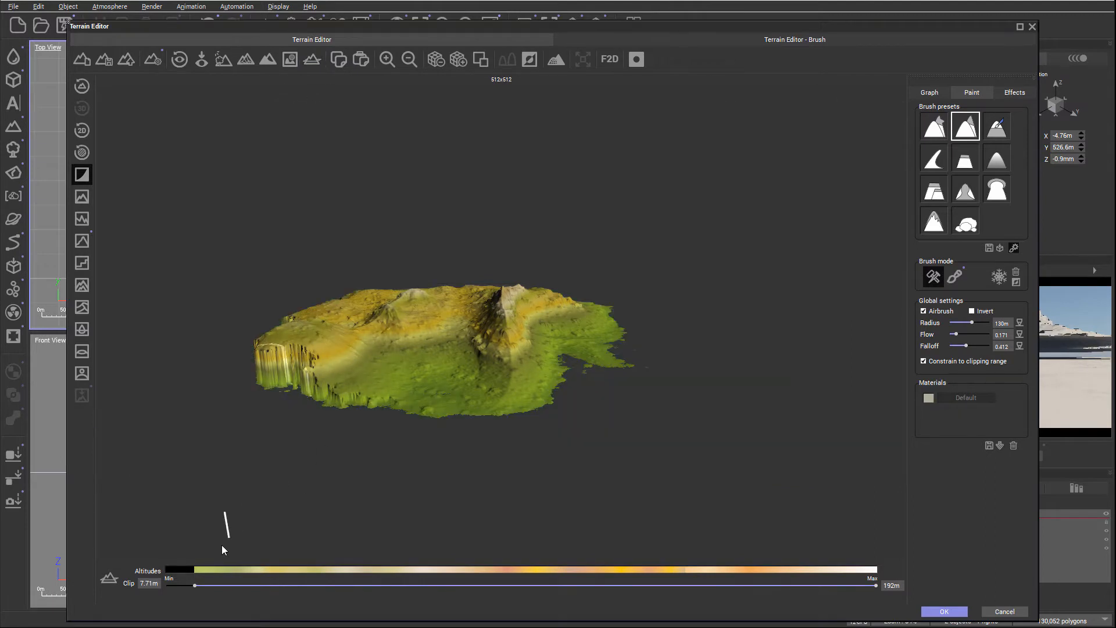
pyautogui.moveTo(195, 587); pyautogui.dragTo(167, 586)
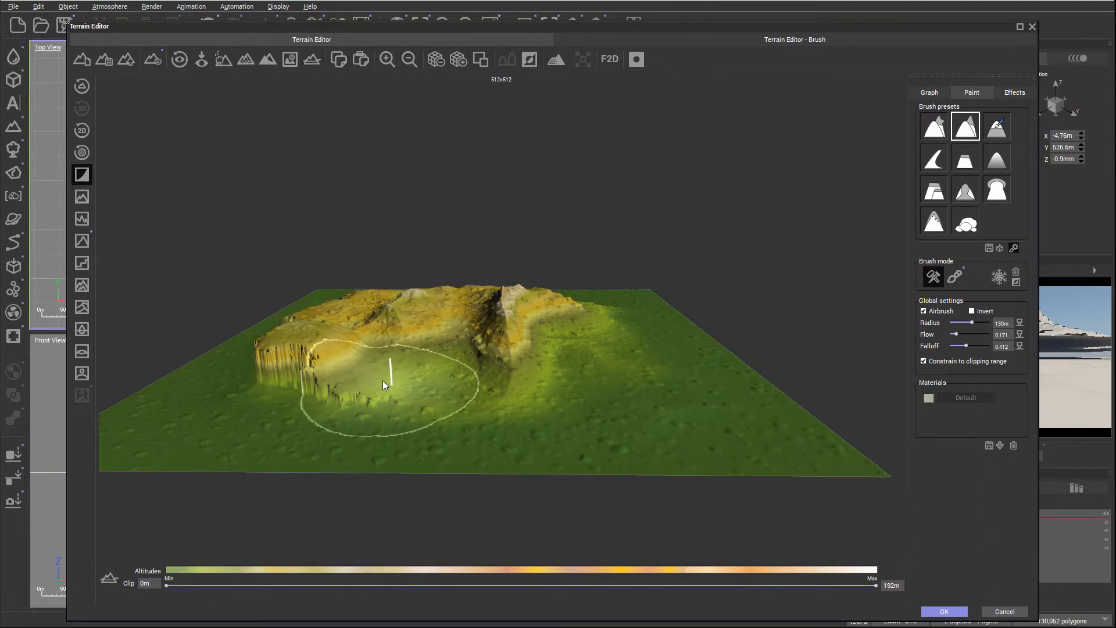
pyautogui.moveTo(443, 377); pyautogui.dragTo(405, 380, button='right')
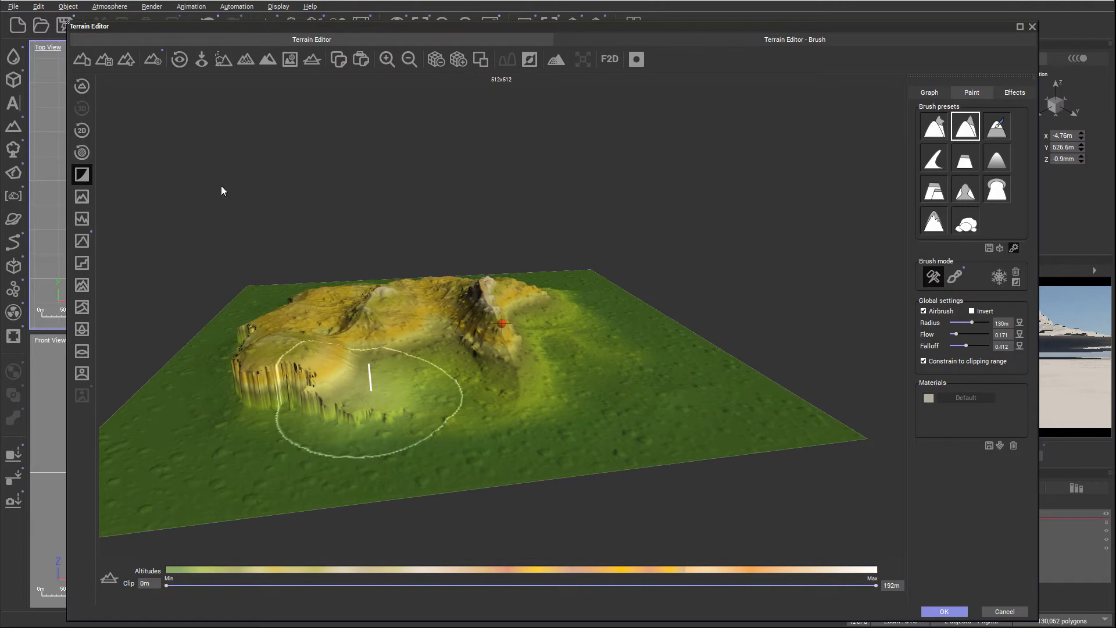
# Show the mesh wireframe and retopologize the terrain with a looseness of 2.63
pyautogui.click(245, 58)
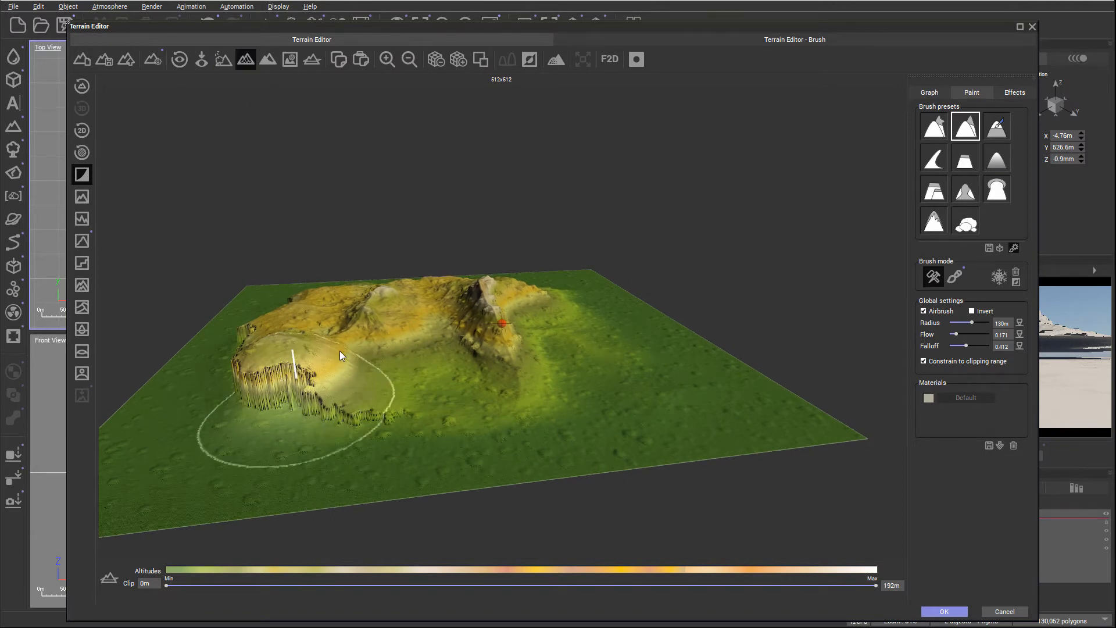
pyautogui.click(554, 60)
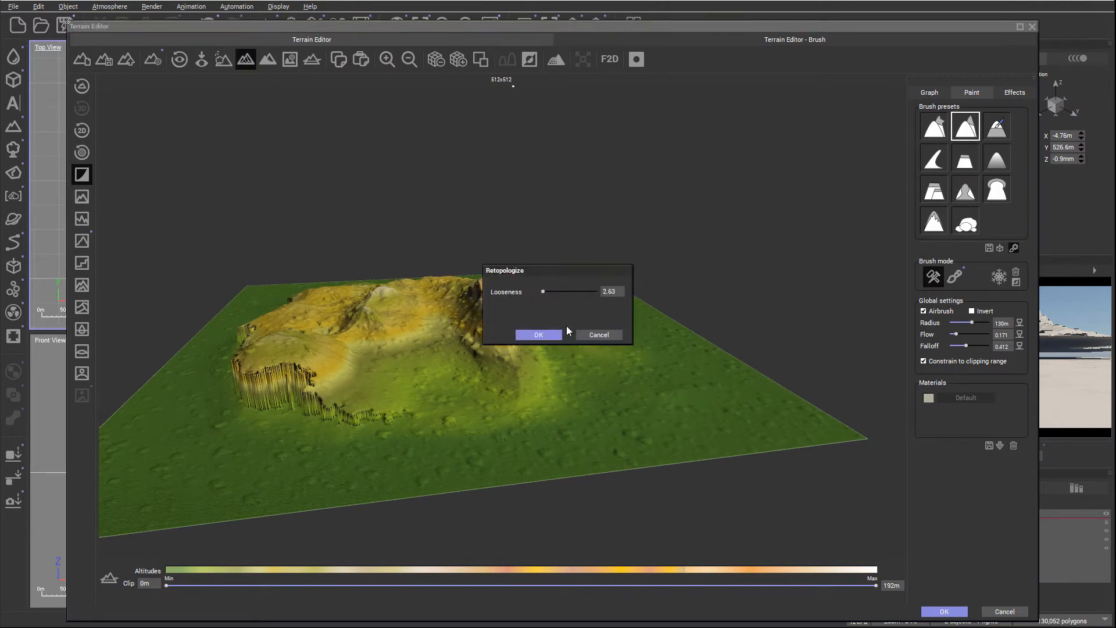
pyautogui.doubleClick(611, 291)
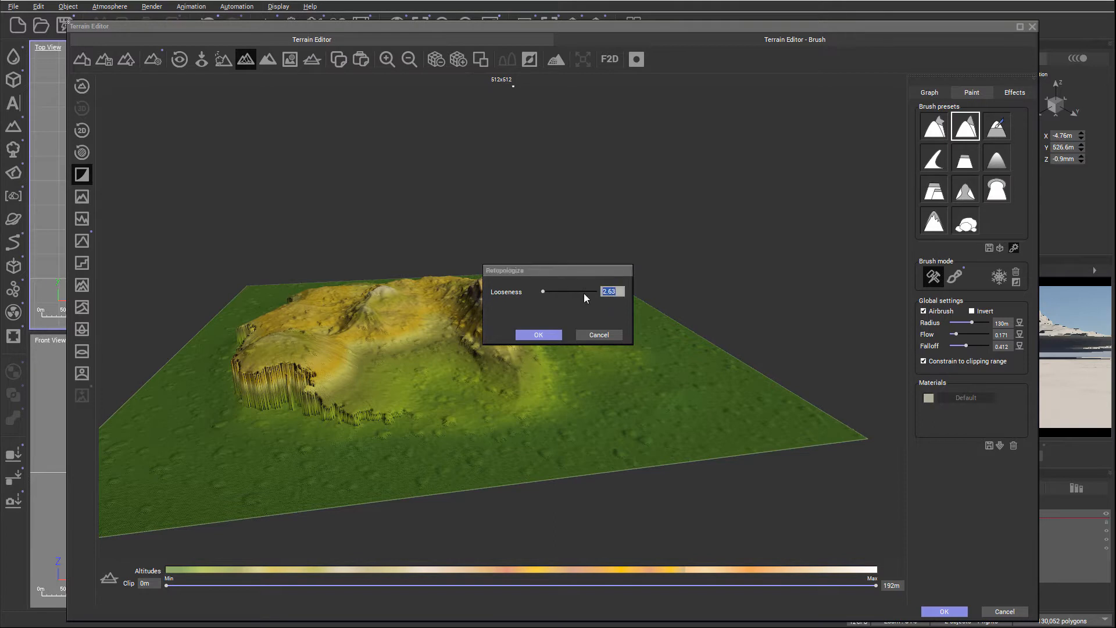
pyautogui.click(536, 334)
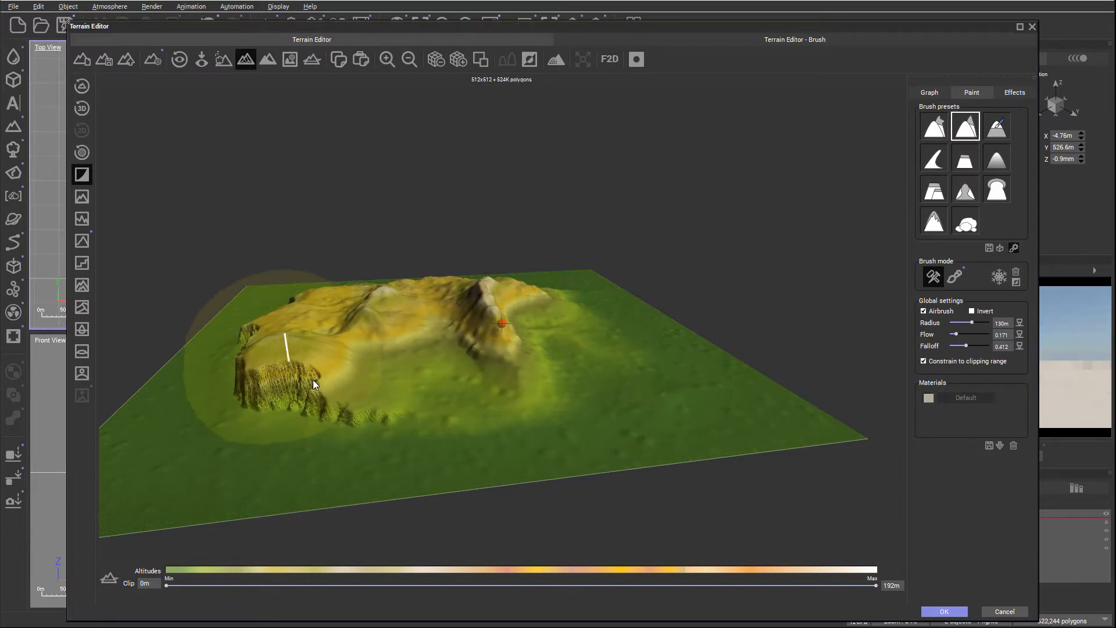
# Examine the retopologized mesh around the steep cliff and accept the terrain edits
pyautogui.scroll(2, 328, 402)
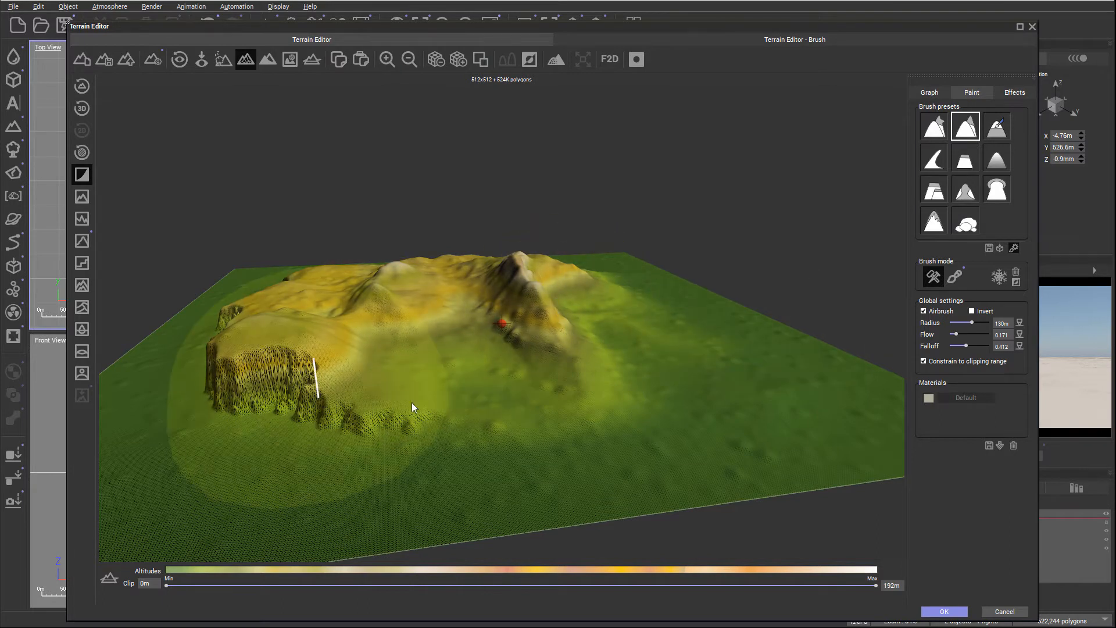
pyautogui.scroll(-5, 416, 402)
pyautogui.scroll(4, 416, 402)
pyautogui.moveTo(553, 349); pyautogui.dragTo(333, 361, button='right')
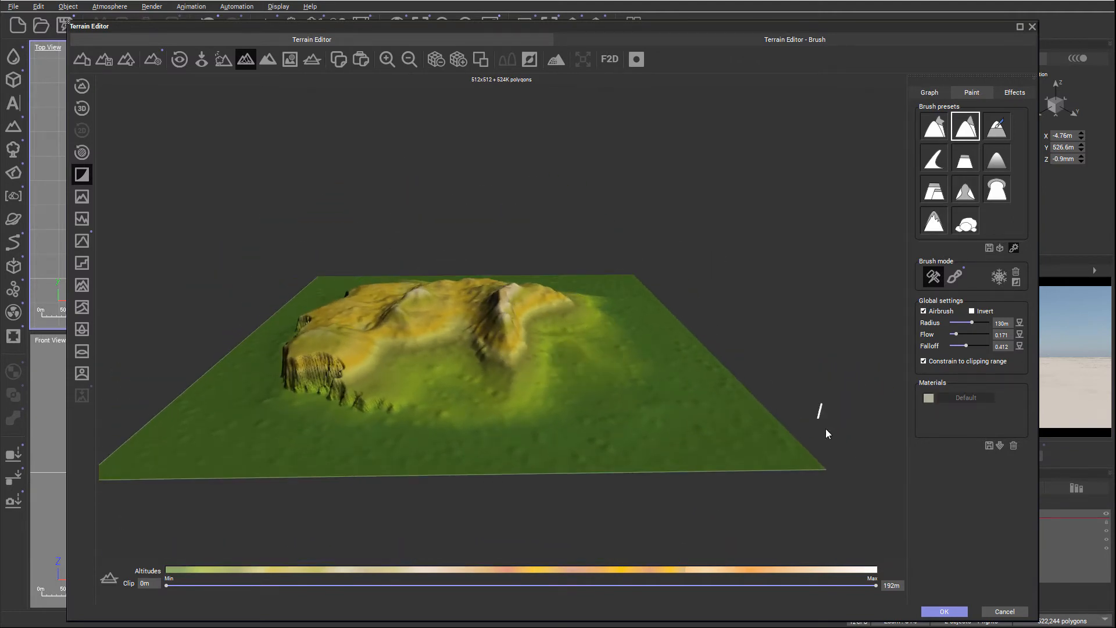
pyautogui.click(944, 612)
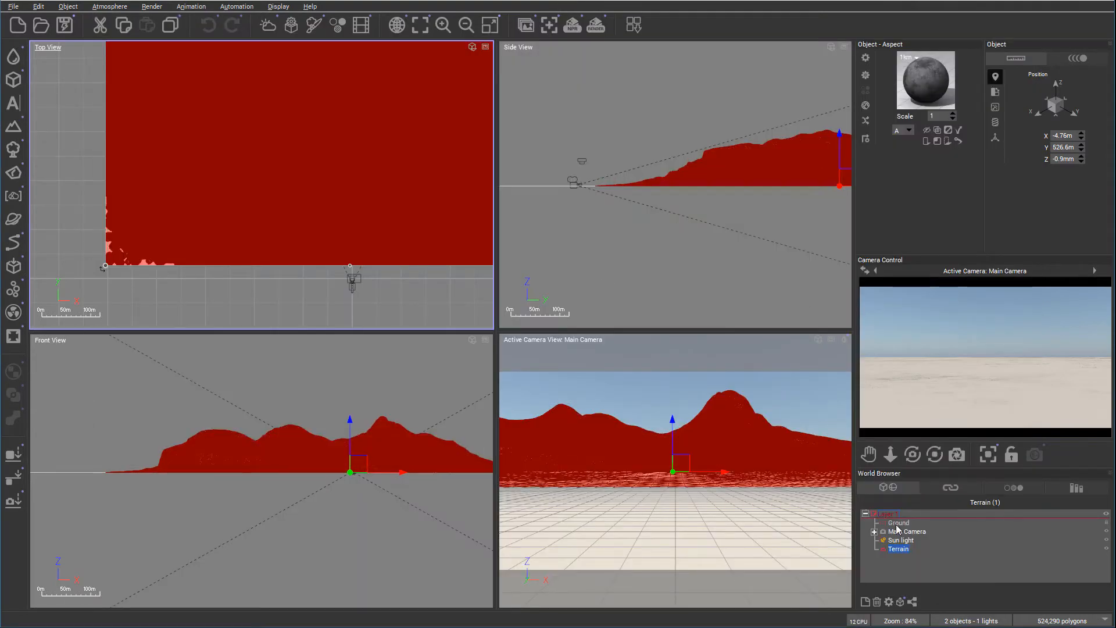
# Move the main camera off the terrain's front-left corner, to about X -466 m, Y -143 m, and turn it toward the mountain
pyautogui.click(904, 533)
pyautogui.moveTo(788, 201); pyautogui.dragTo(689, 269, button='right')
pyautogui.scroll(-5, 299, 180)
pyautogui.moveTo(289, 228); pyautogui.dragTo(179, 262)
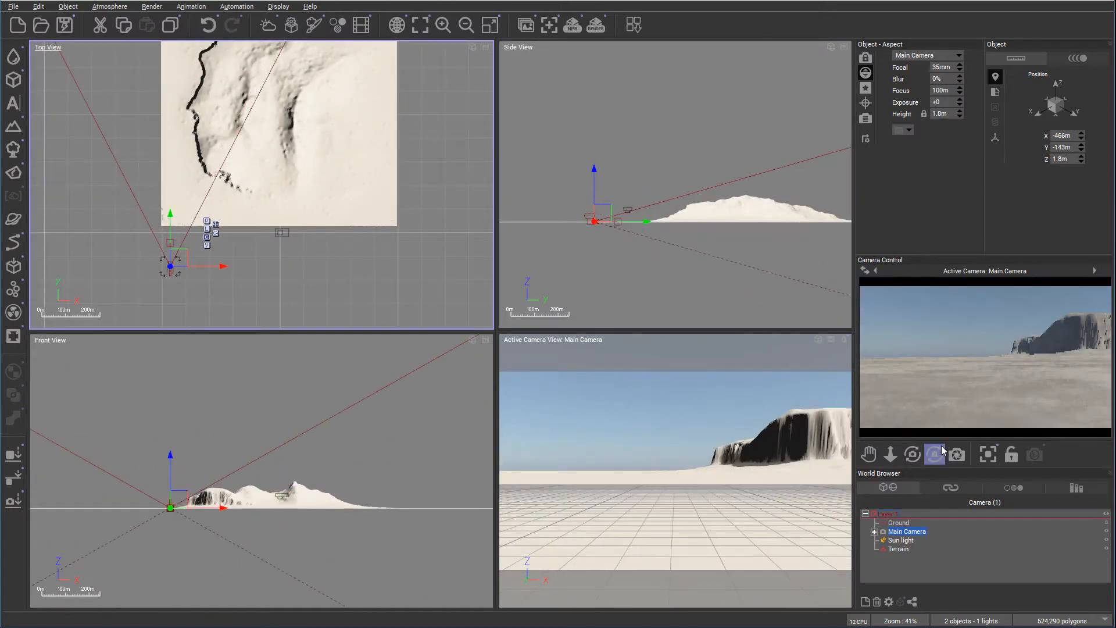
pyautogui.moveTo(917, 455); pyautogui.dragTo(954, 451)
# Reposition the main camera to about X -234 m, Y -19.9 m, Z 41.24 m and aim it at the cliff
pyautogui.moveTo(296, 120); pyautogui.dragTo(187, 136, button='right')
pyautogui.moveTo(64, 270); pyautogui.dragTo(120, 241)
pyautogui.moveTo(914, 455); pyautogui.dragTo(875, 457)
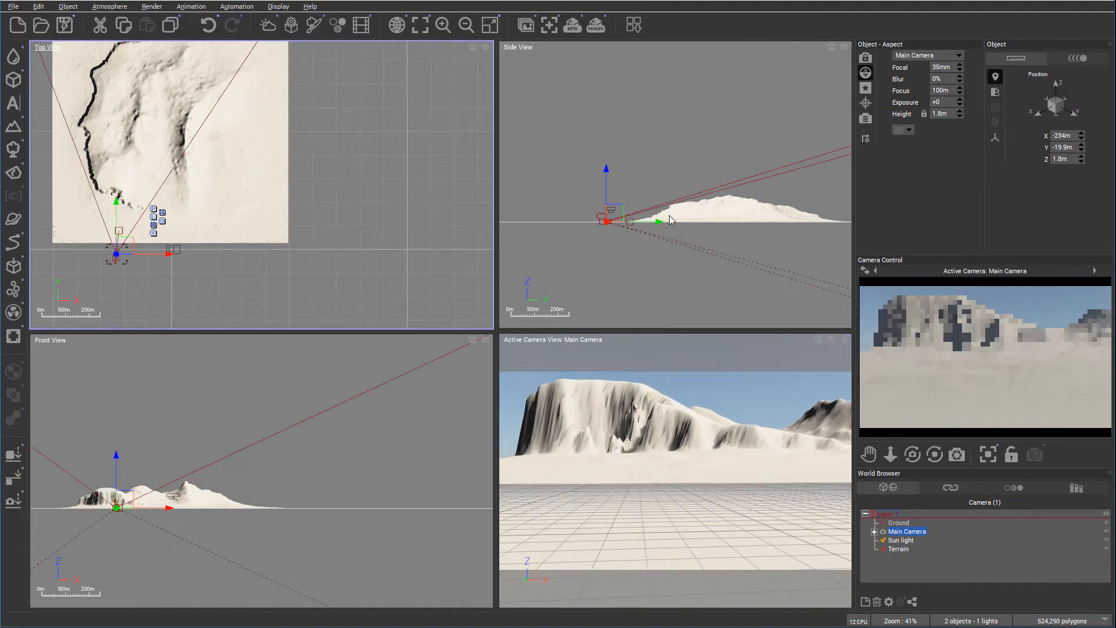
pyautogui.moveTo(624, 211); pyautogui.dragTo(618, 203)
pyautogui.moveTo(912, 454); pyautogui.dragTo(913, 468)
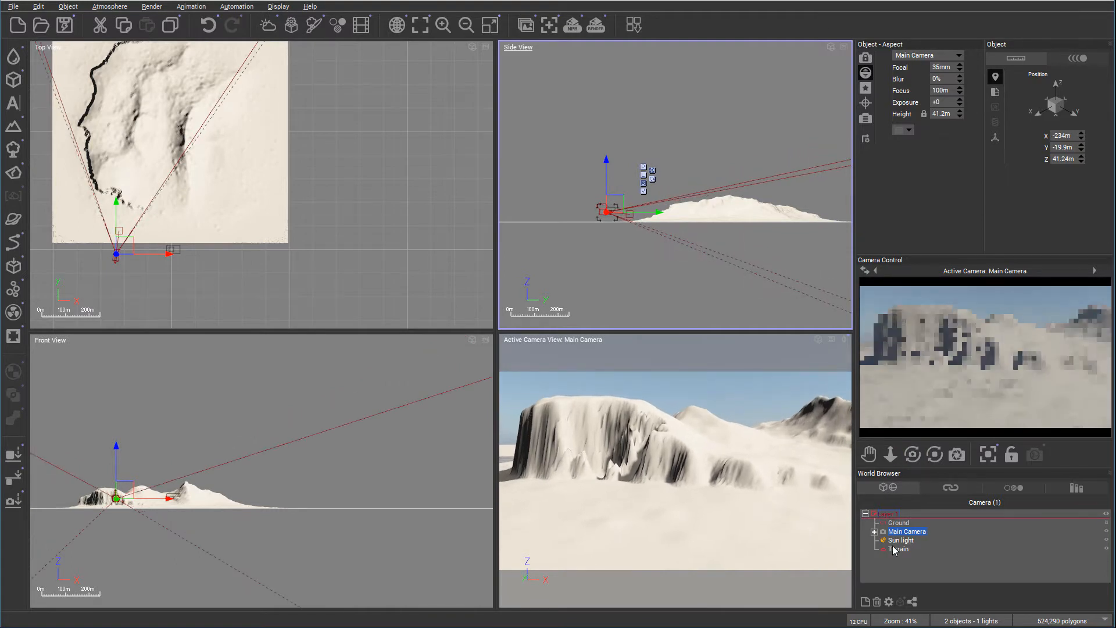
# Assign the Dry grass material from the Landscapes collection to the terrain
pyautogui.click(898, 549)
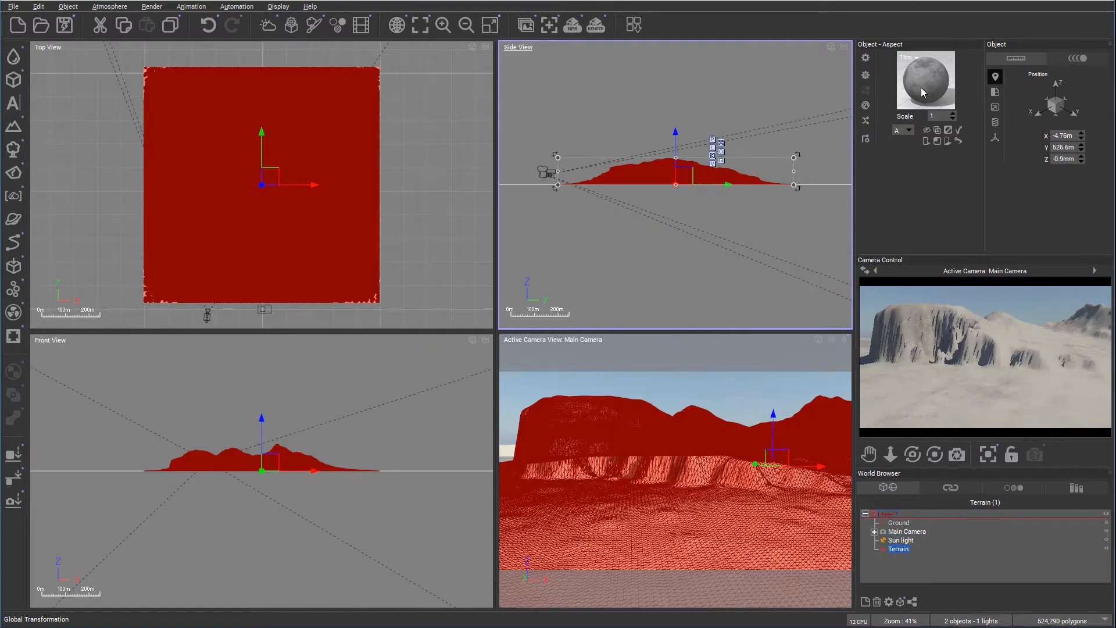
pyautogui.click(867, 105)
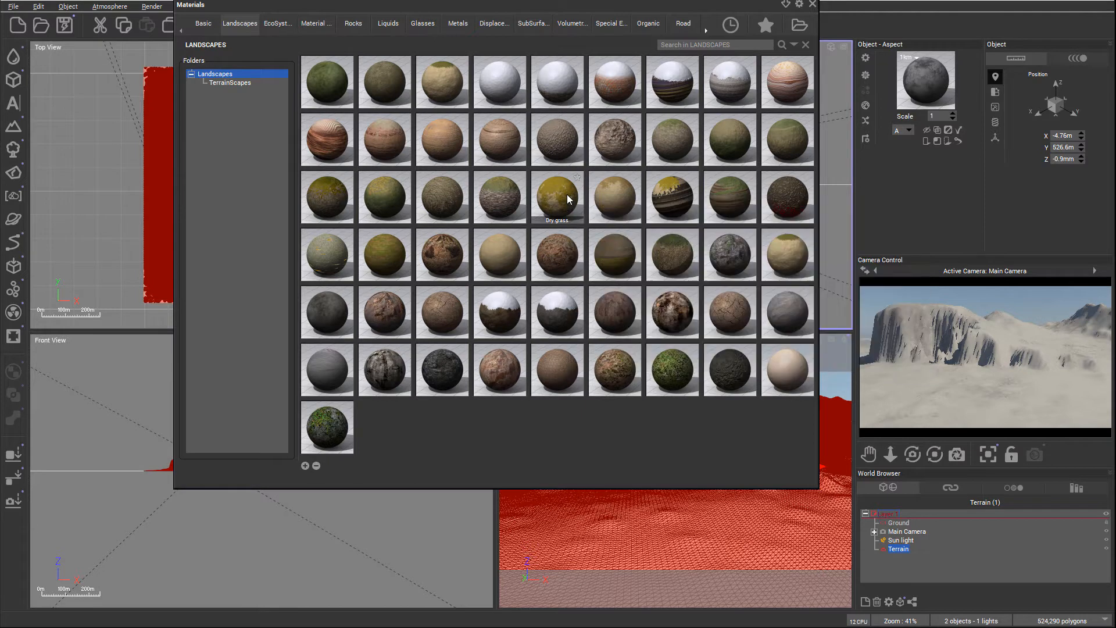
pyautogui.doubleClick(567, 197)
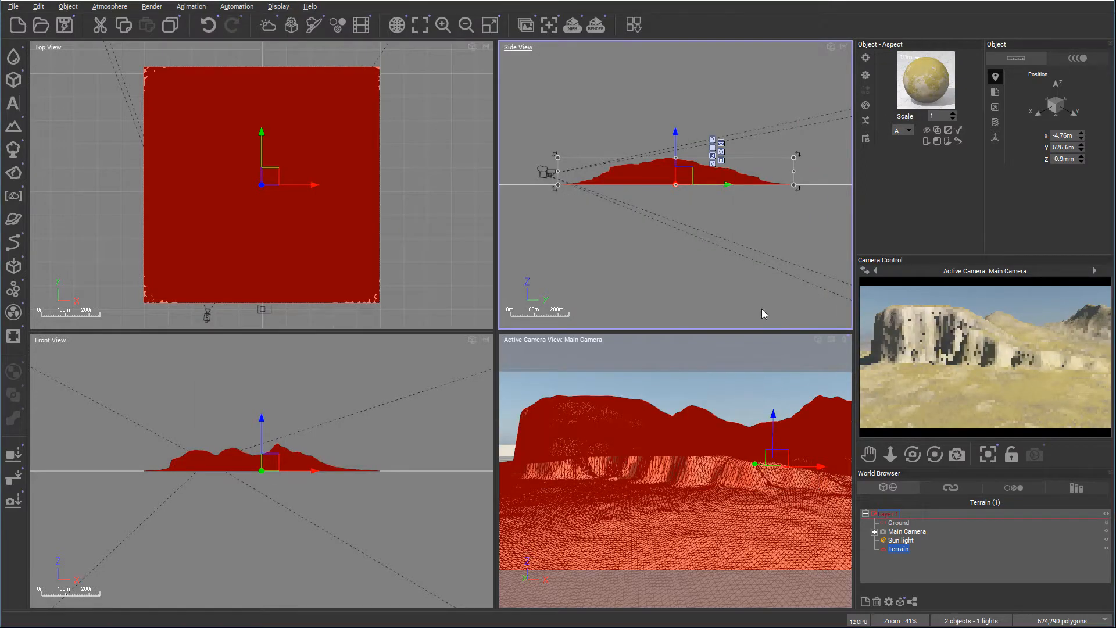
# Assign the Dry grass landscape material to the ground plane and render the scene
pyautogui.click(899, 522)
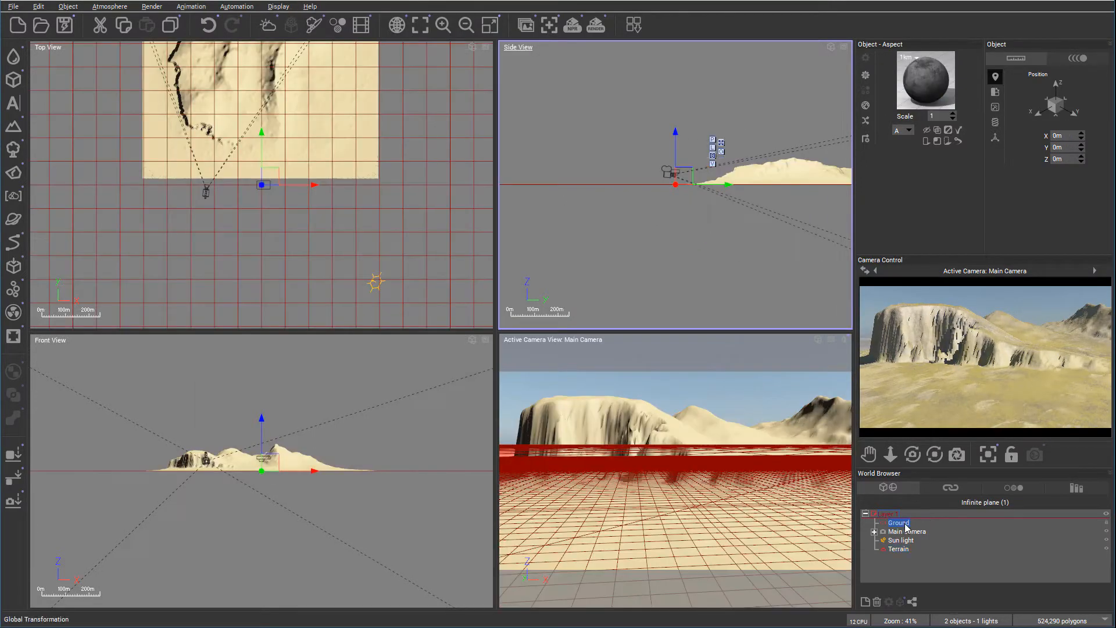
pyautogui.click(866, 106)
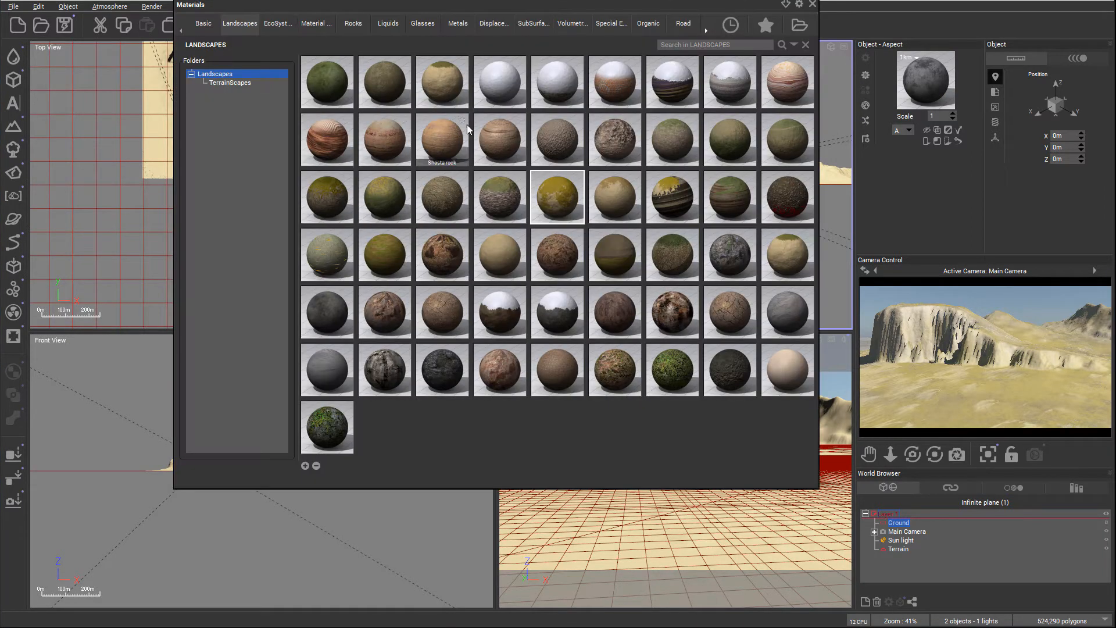
pyautogui.doubleClick(596, 241)
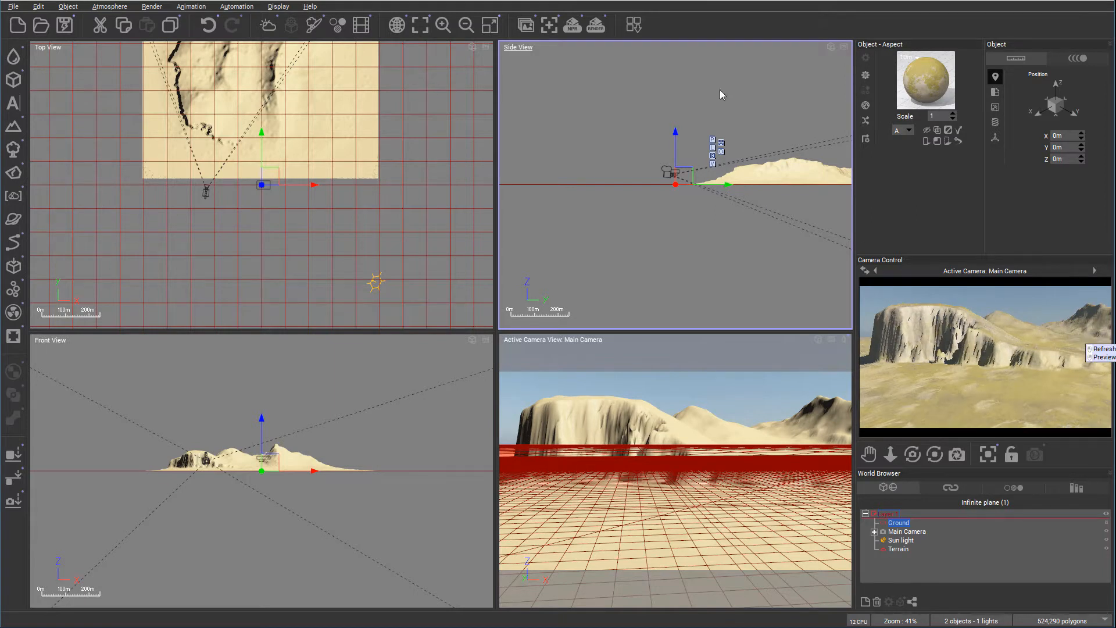
pyautogui.click(595, 26)
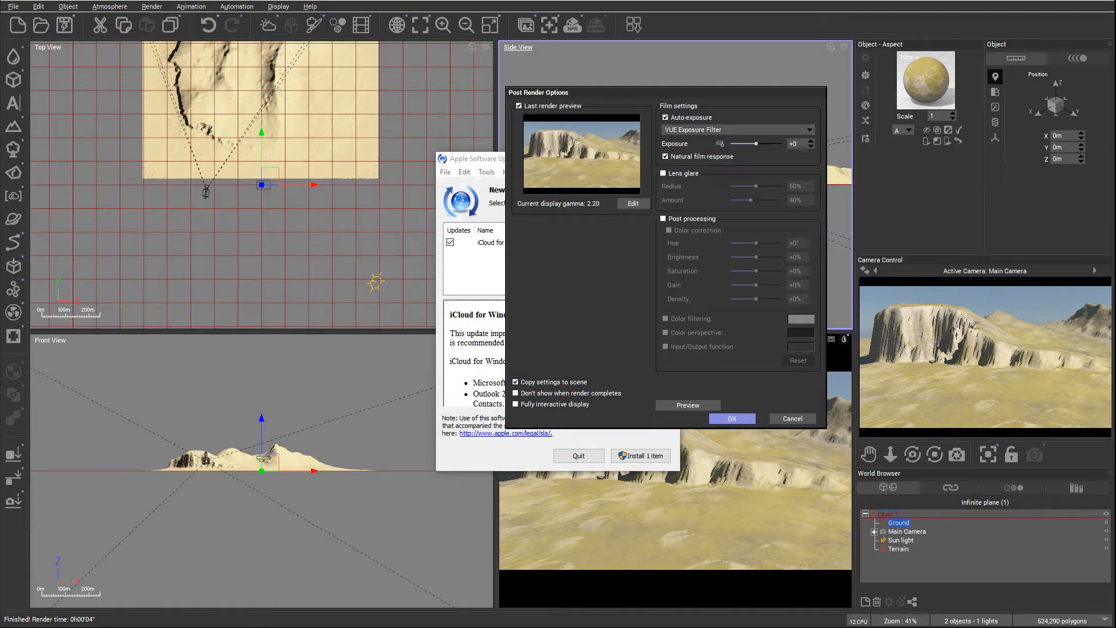
# Dismiss the Apple software update prompt and accept the post render options unchanged
pyautogui.click(578, 455)
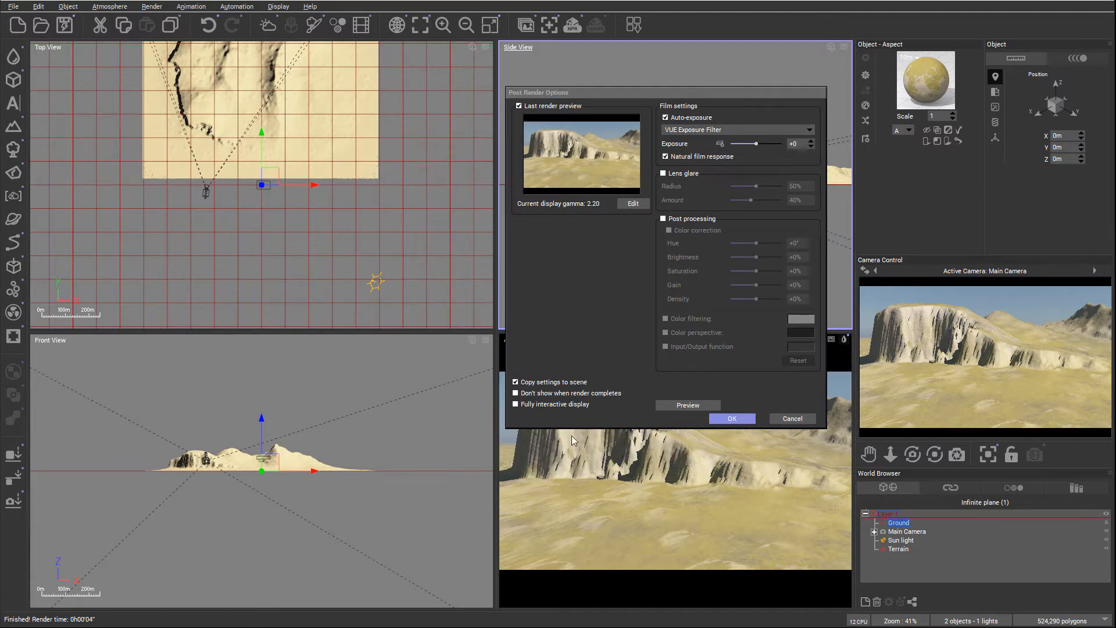
pyautogui.click(732, 419)
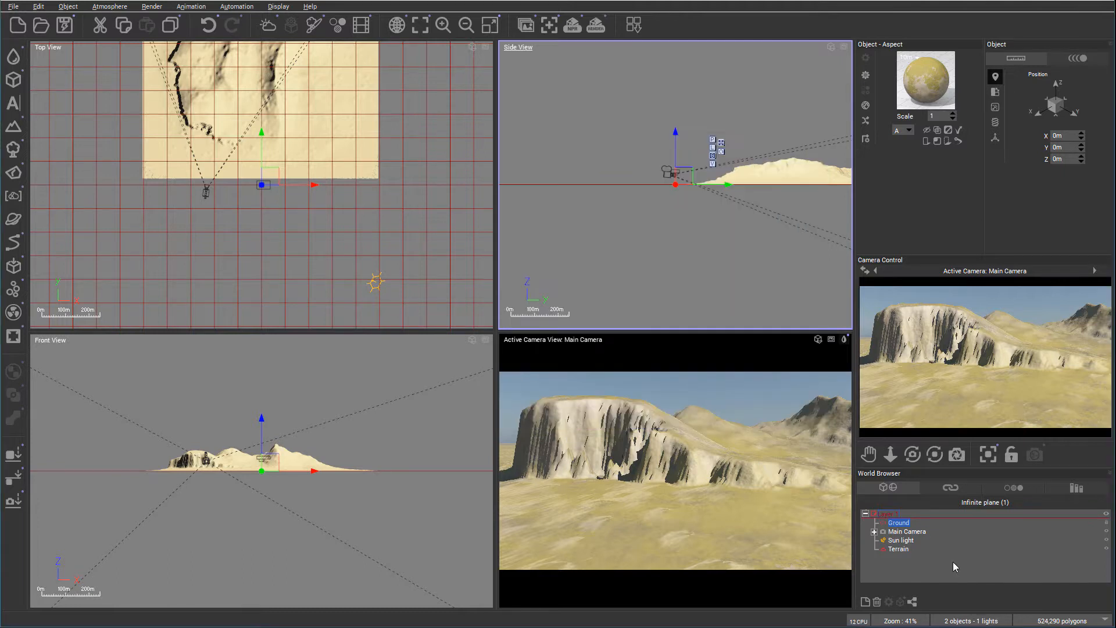
# Retopologize the terrain in the Terrain Editor with a looseness of 3 and apply the result
pyautogui.click(899, 549)
pyautogui.rightClick(343, 210)
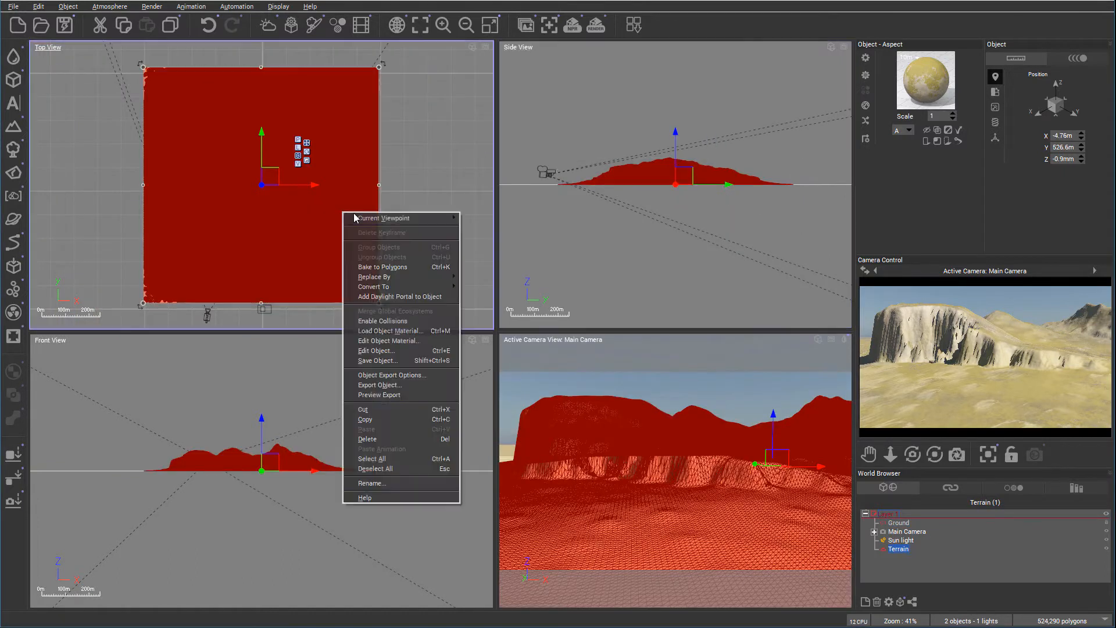
pyautogui.click(400, 350)
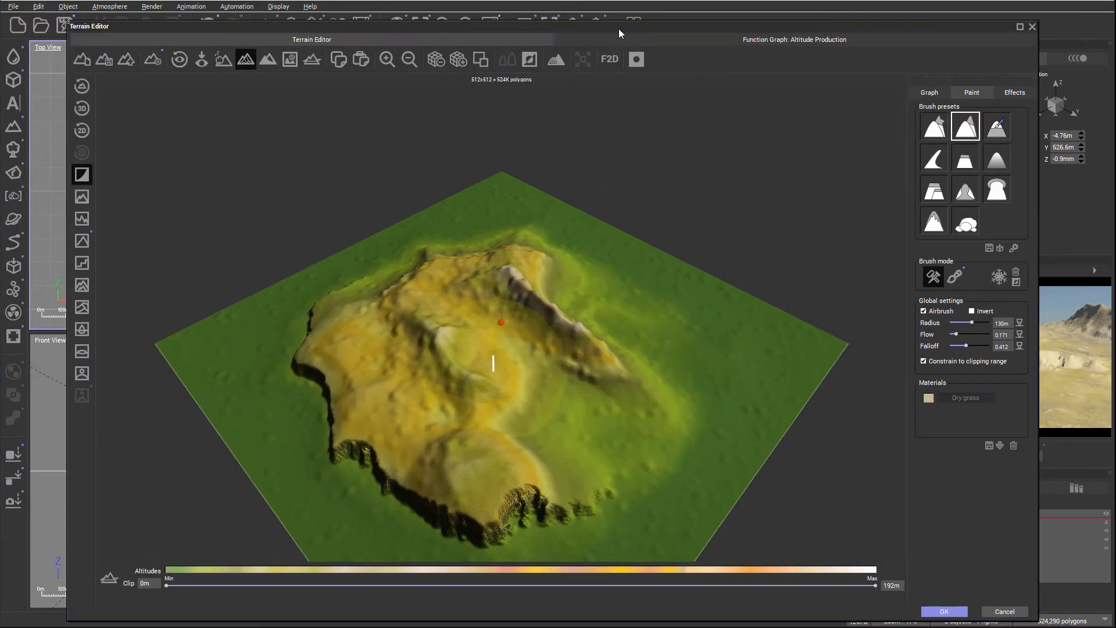
pyautogui.click(556, 60)
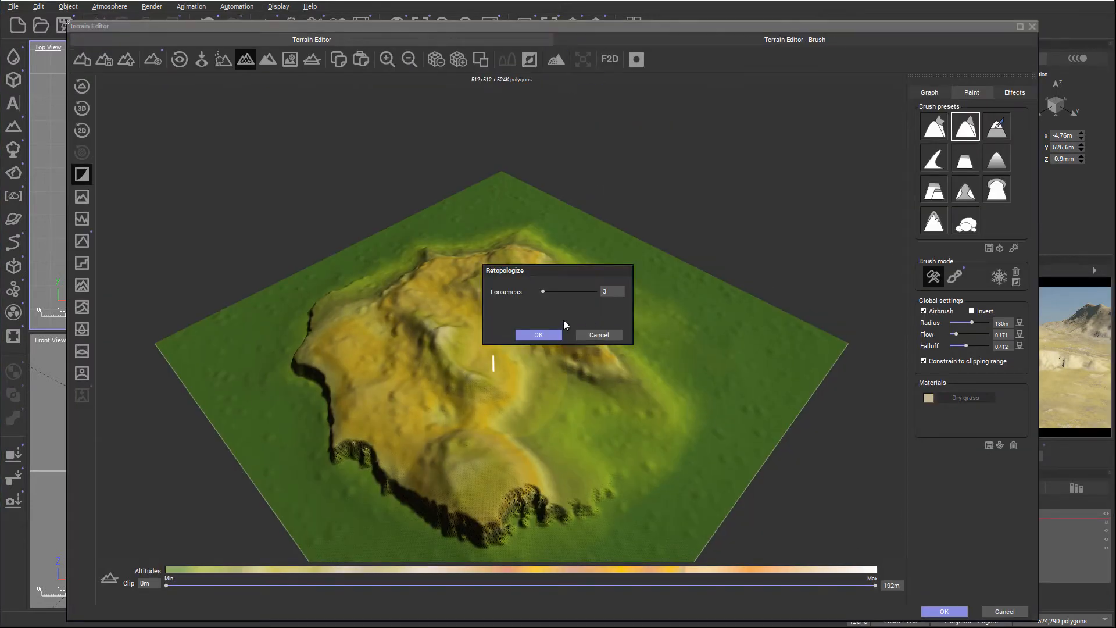
pyautogui.click(538, 334)
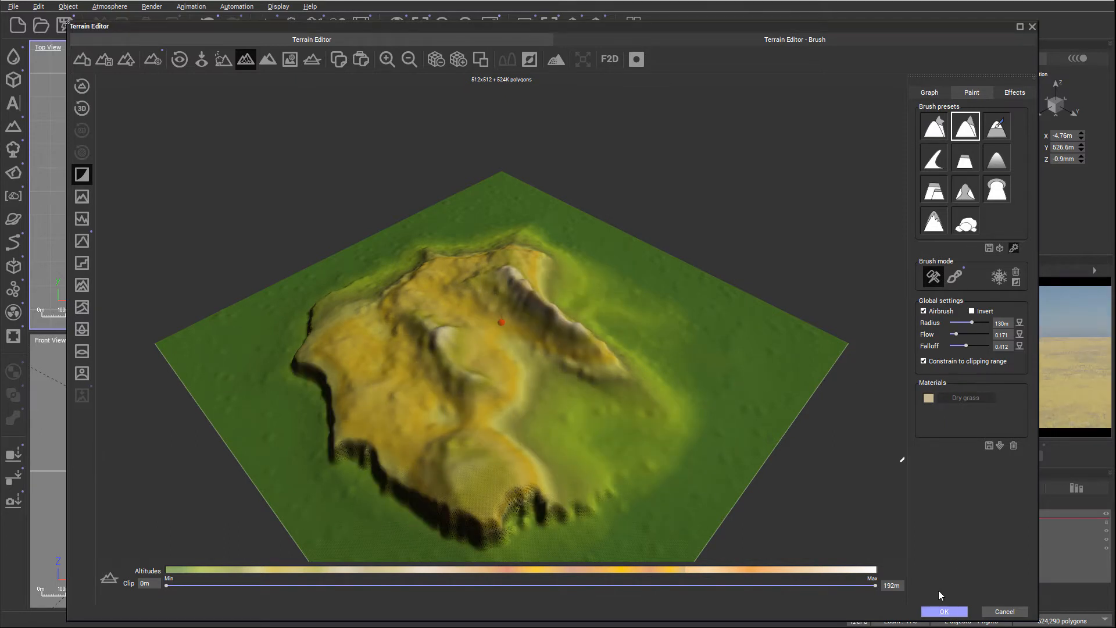
pyautogui.click(943, 610)
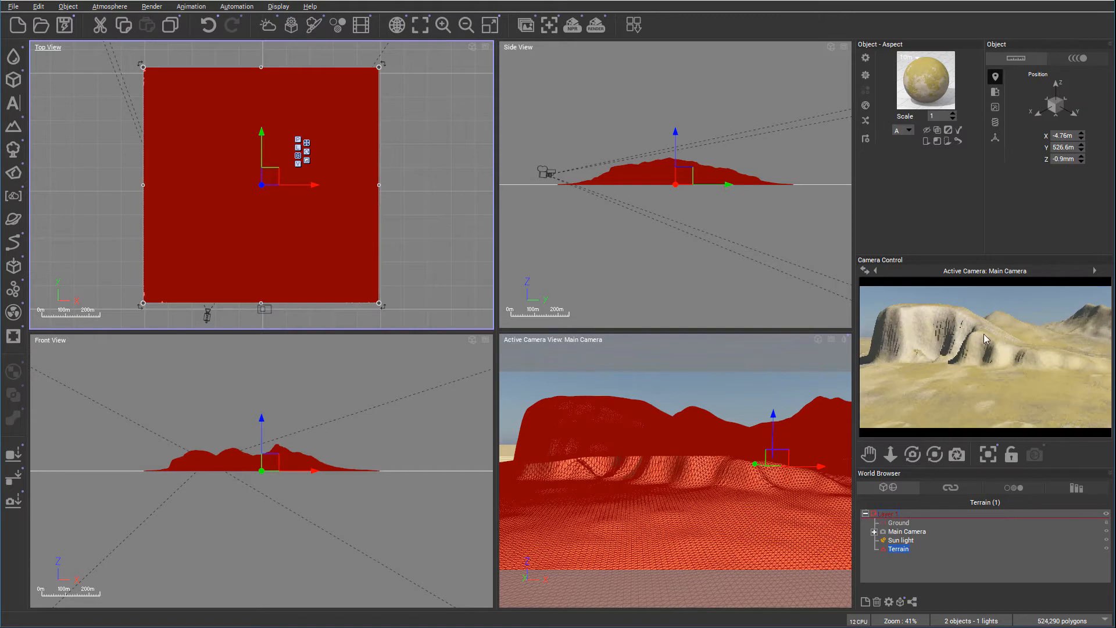
# Add a sea plane to the scene and raise it slightly above the ground so that water surrounds the cliffs
pyautogui.scroll(-2, 288, 204)
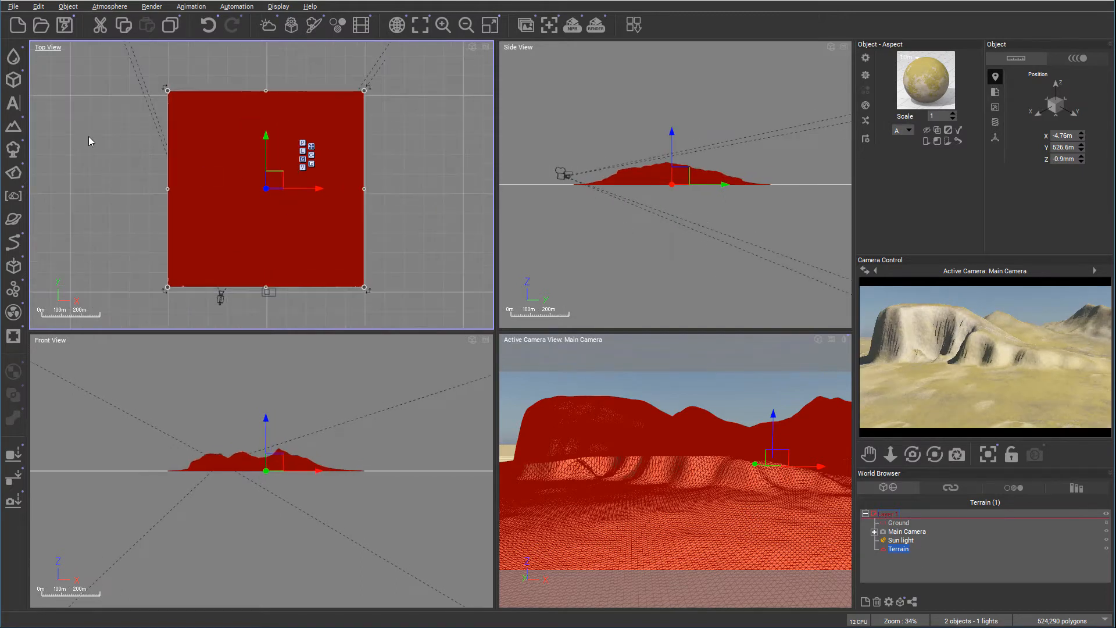
pyautogui.click(14, 56)
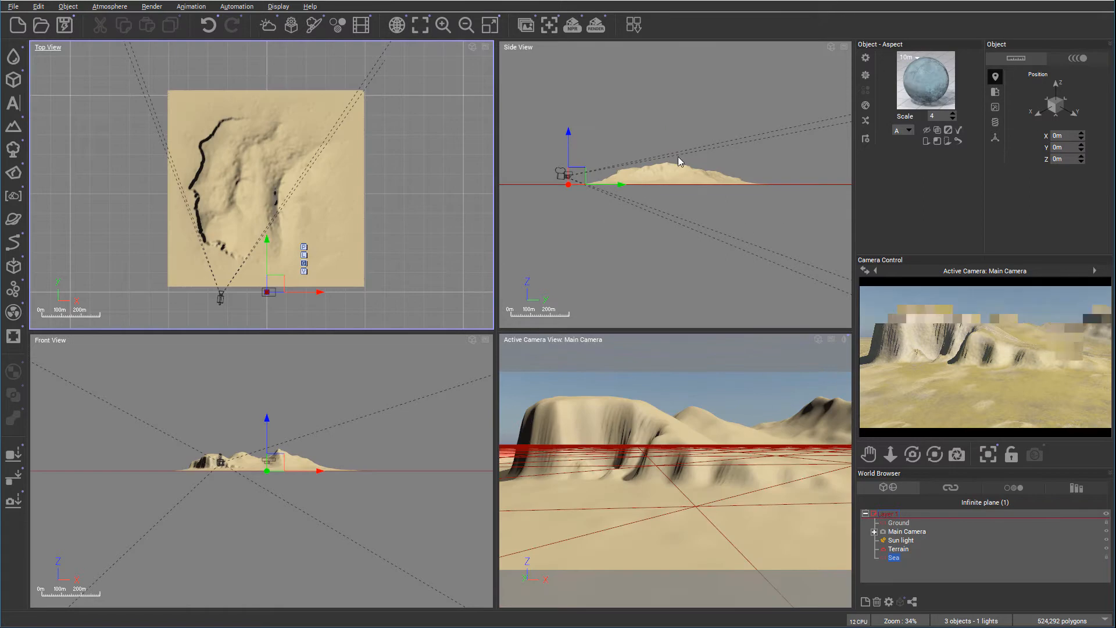
pyautogui.moveTo(569, 128); pyautogui.dragTo(567, 125)
pyautogui.scroll(8, 615, 202)
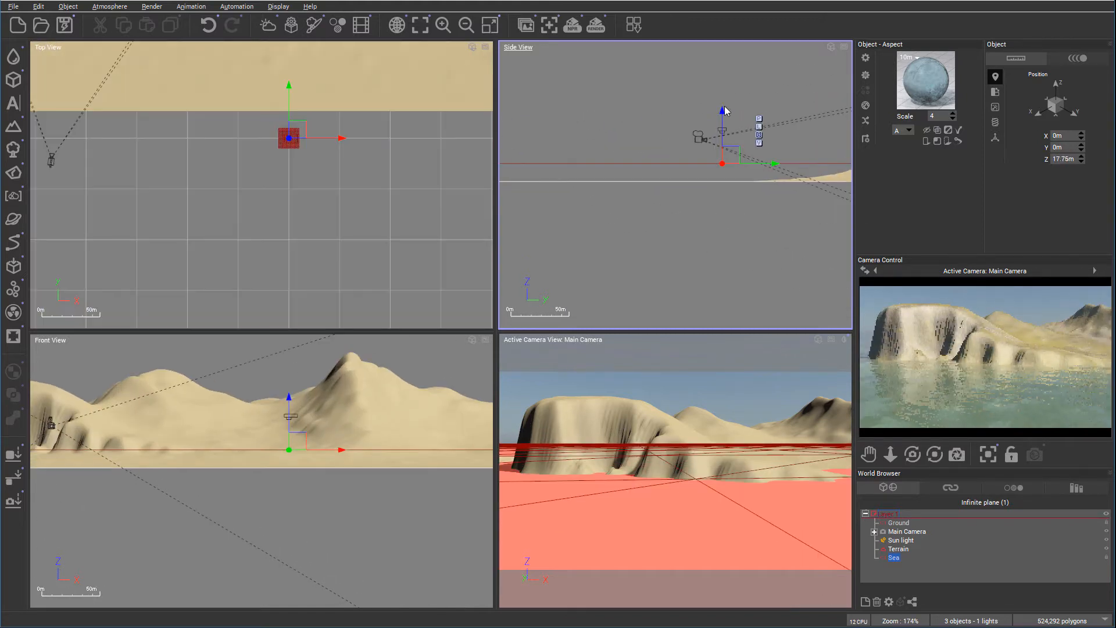
pyautogui.moveTo(721, 109); pyautogui.dragTo(721, 113)
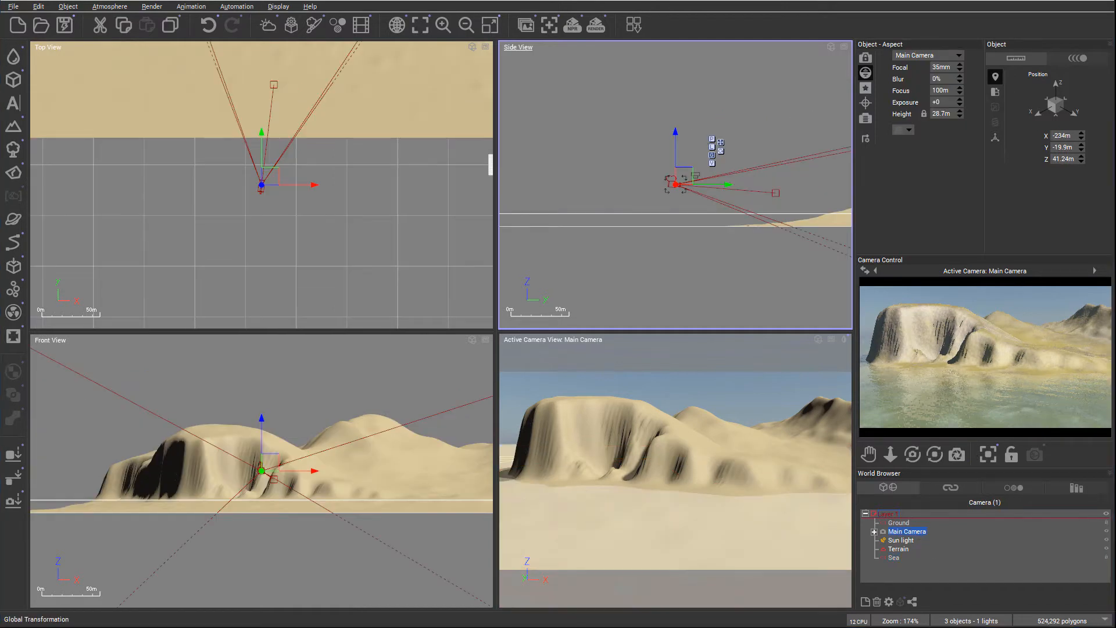
# Move the main camera back from the island to about X -257 m, Y -530 m, Z 33.22 m and tilt it upward
pyautogui.moveTo(681, 175); pyautogui.dragTo(509, 184)
pyautogui.scroll(-3, 301, 215)
pyautogui.moveTo(305, 276); pyautogui.dragTo(305, 348)
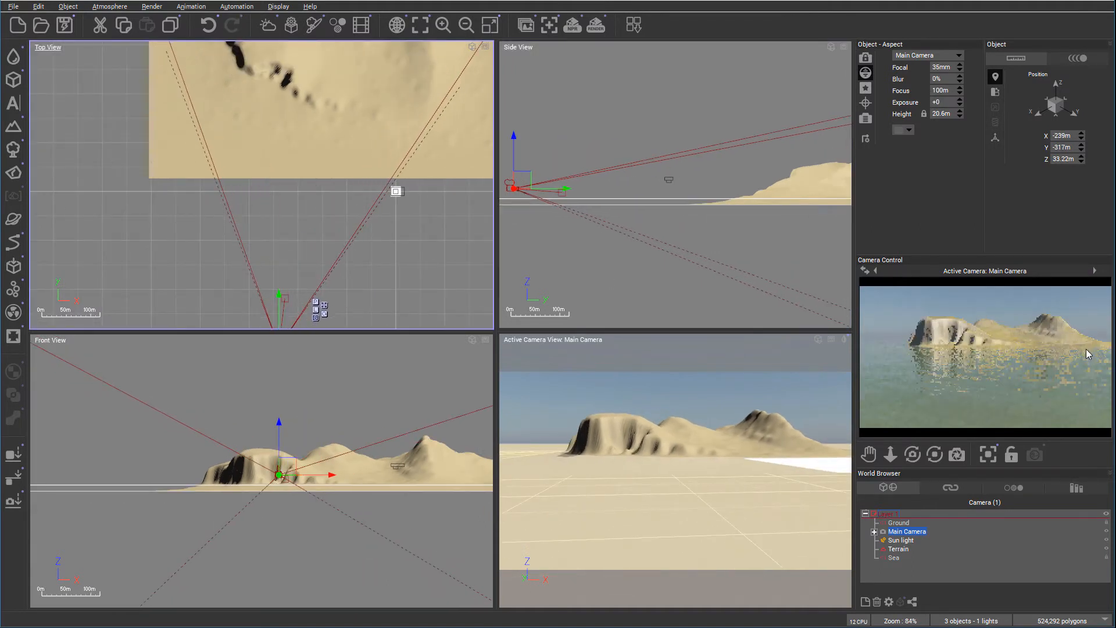
pyautogui.scroll(-3, 442, 244)
pyautogui.scroll(-2, 441, 233)
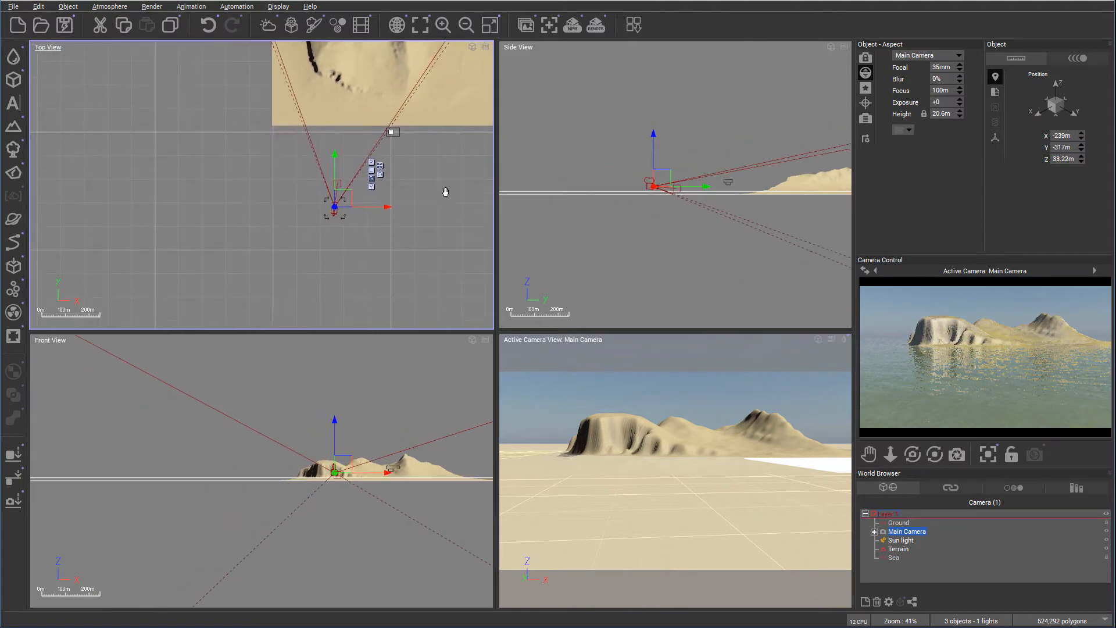
pyautogui.moveTo(359, 201); pyautogui.dragTo(355, 238)
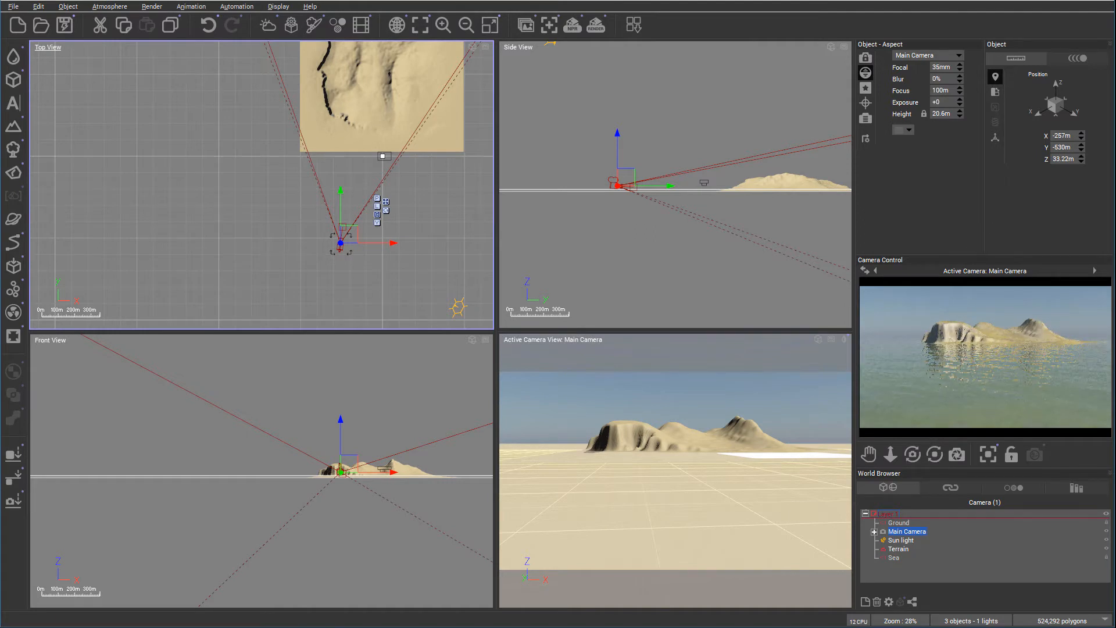
pyautogui.moveTo(903, 453); pyautogui.dragTo(911, 455)
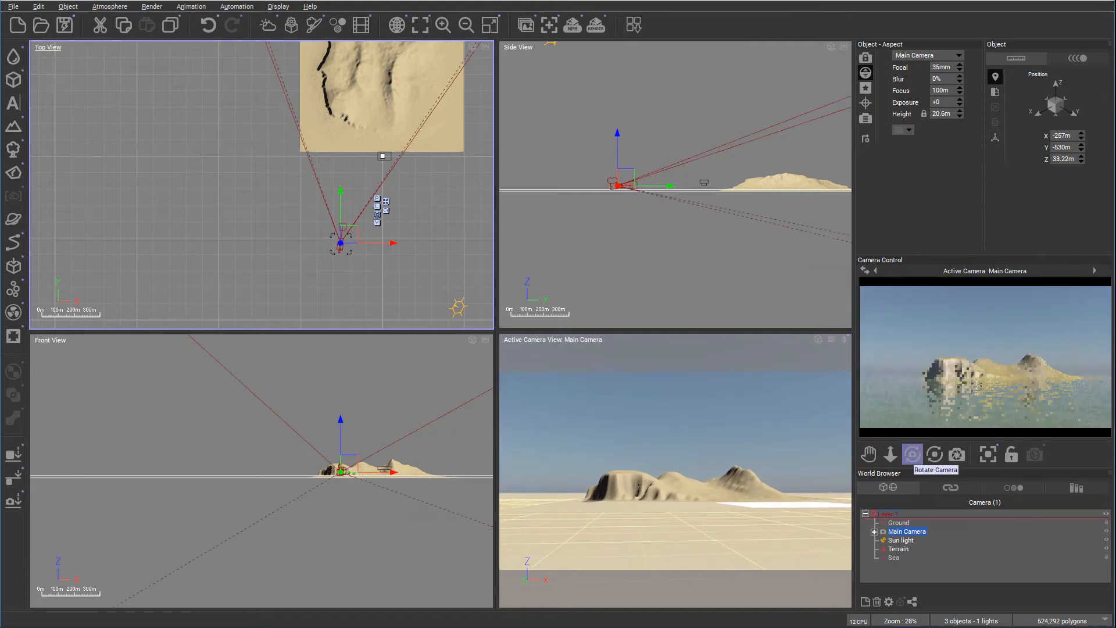
# Add an Alder - Autumn tree and place it on top of the cliff at about X -274 m, Y 329.3 m, Z 86.32 m
pyautogui.moveTo(429, 144); pyautogui.dragTo(421, 252, button='right')
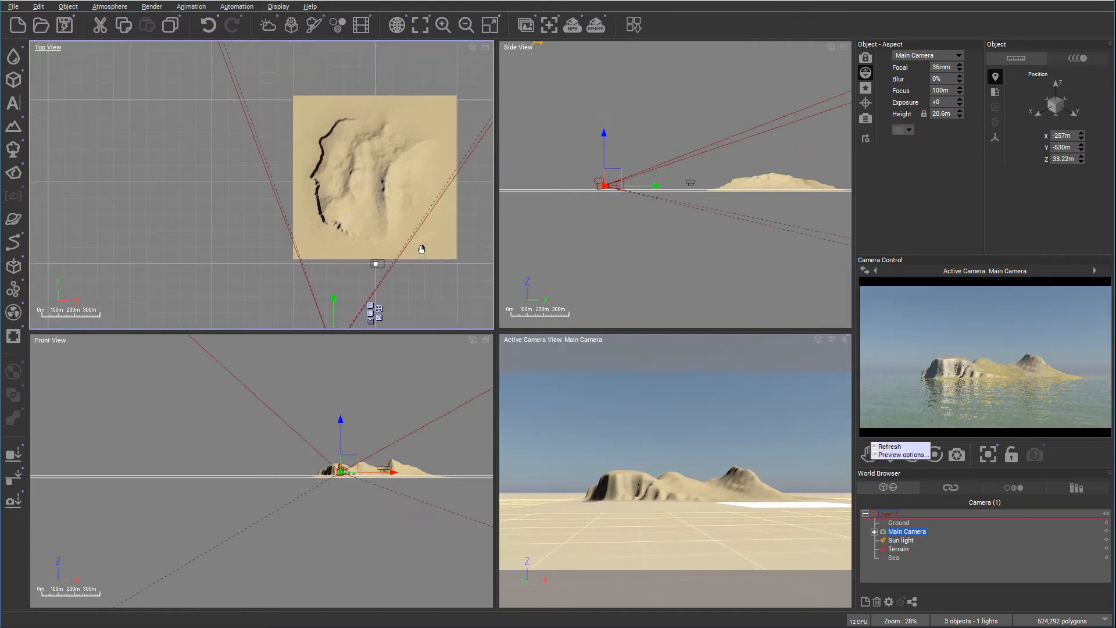
pyautogui.click(13, 151)
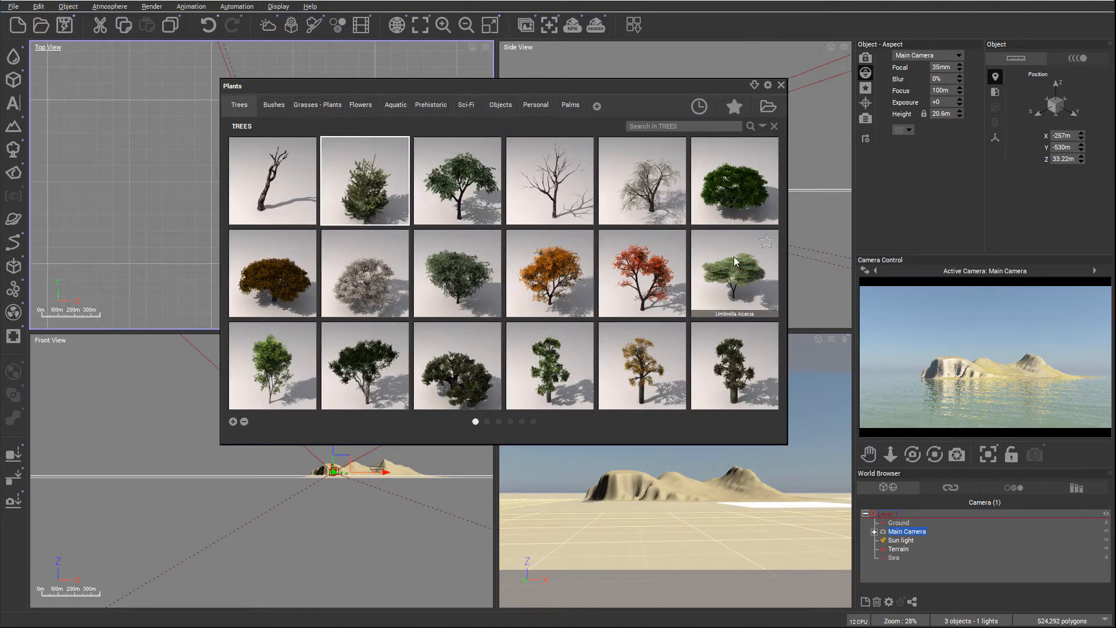
pyautogui.scroll(-1, 581, 273)
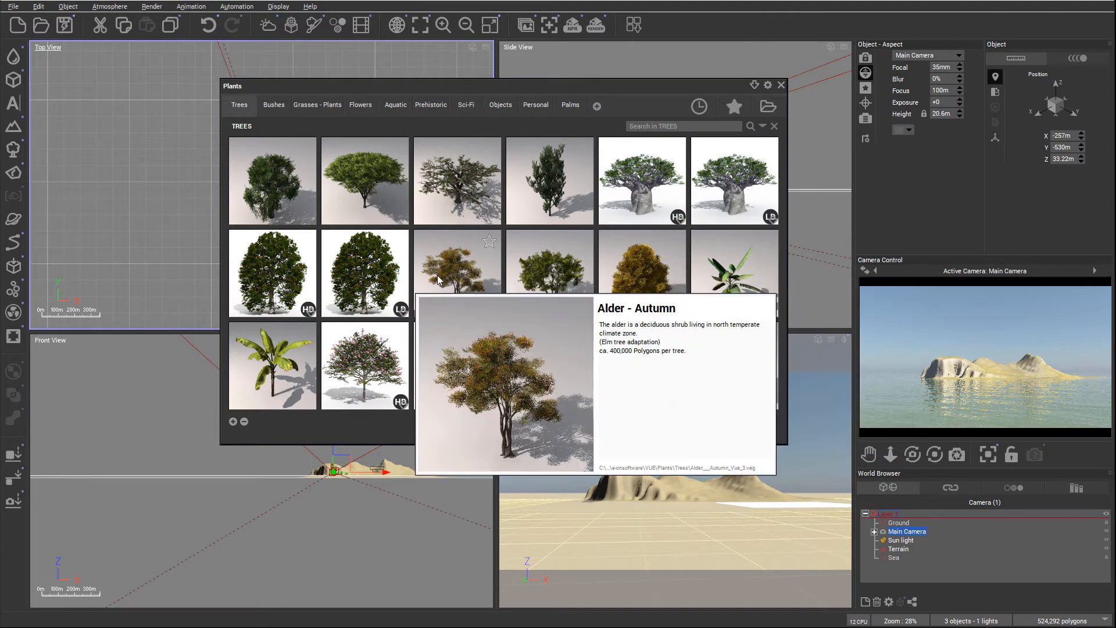
pyautogui.doubleClick(437, 280)
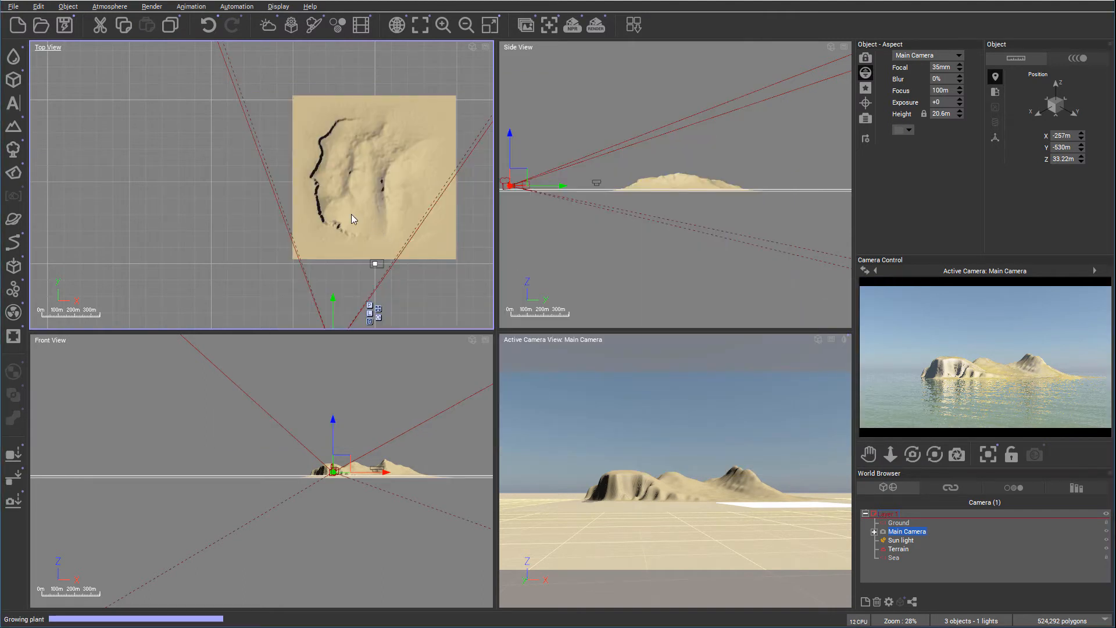
pyautogui.moveTo(272, 172); pyautogui.dragTo(340, 197)
pyautogui.scroll(3, 594, 185)
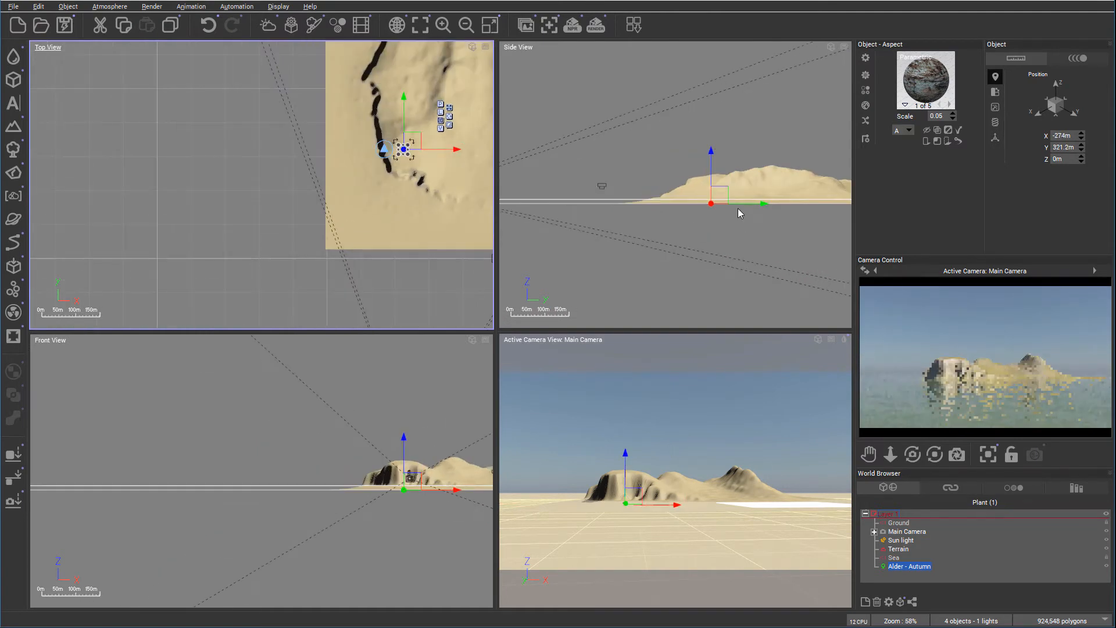
pyautogui.moveTo(716, 198); pyautogui.dragTo(719, 147)
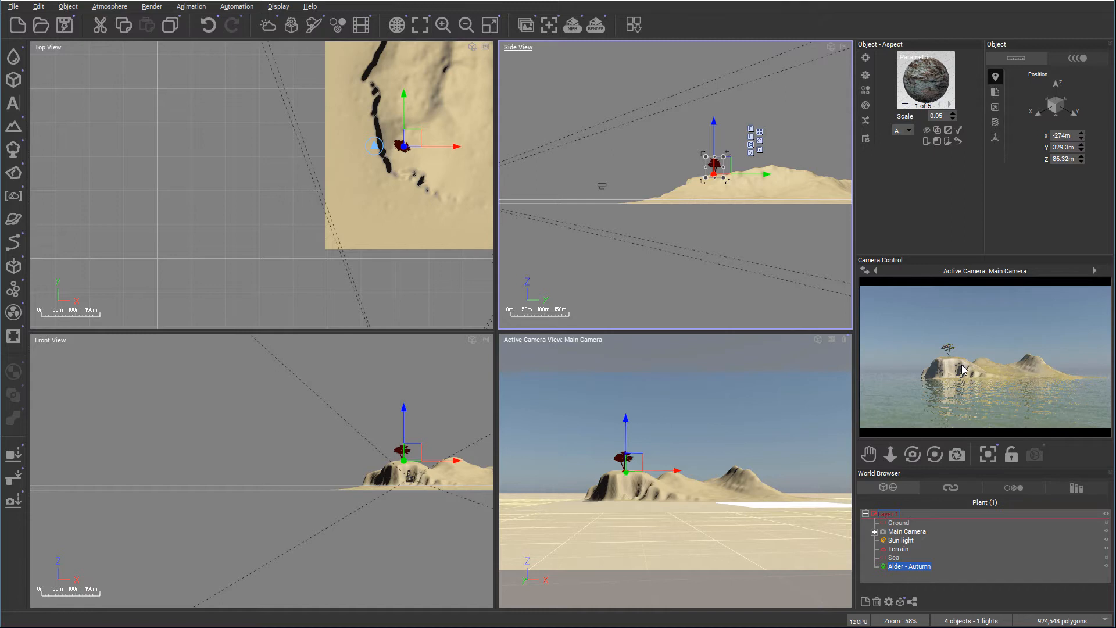
# Shift the alder tree closer to the cliff edge, to about X -283 m, Y 307.9 m
pyautogui.scroll(3, 464, 141)
pyautogui.moveTo(446, 135); pyautogui.dragTo(440, 150)
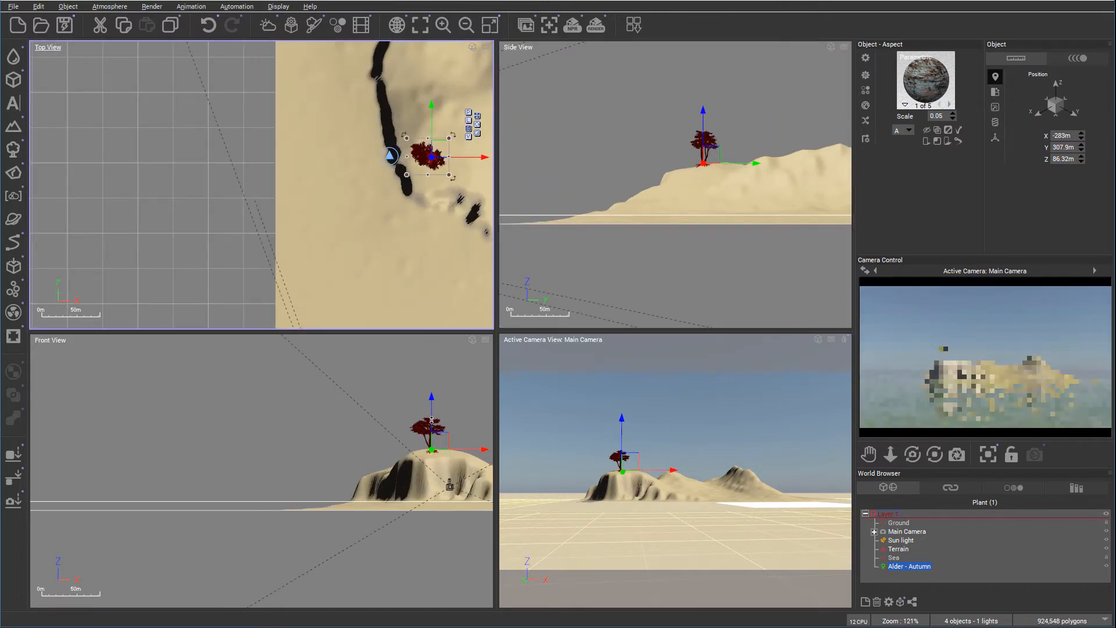
pyautogui.click(449, 457)
pyautogui.moveTo(454, 464); pyautogui.dragTo(455, 463)
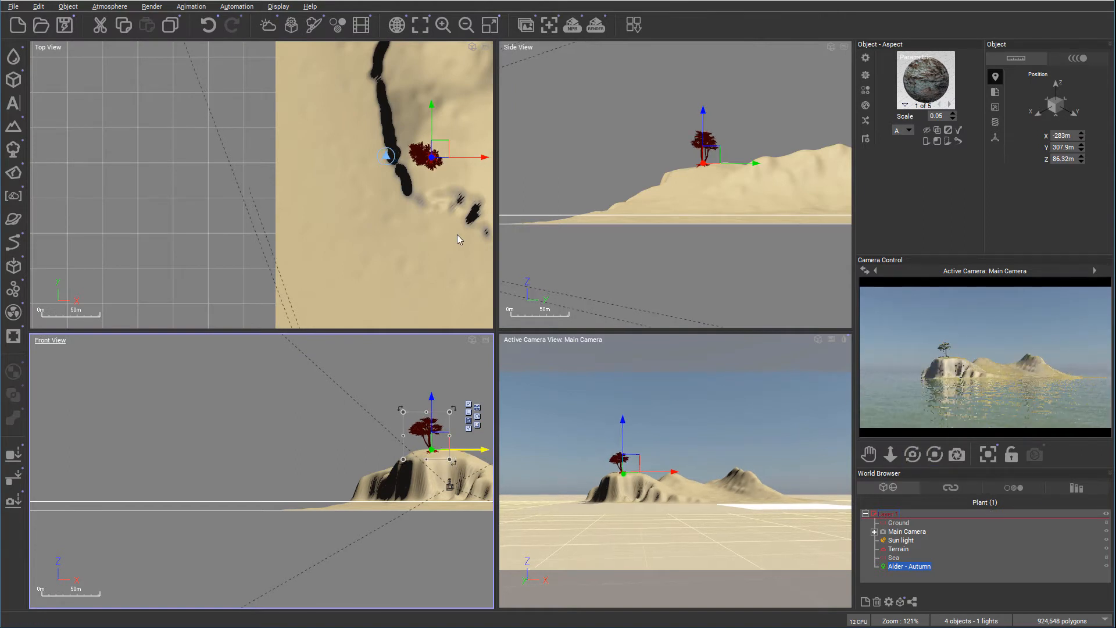
# Shift the main camera sideways to about X -395 m, Y -534 m and tilt it slightly upward
pyautogui.scroll(-6, 454, 230)
pyautogui.moveTo(445, 232); pyautogui.dragTo(359, 186, button='right')
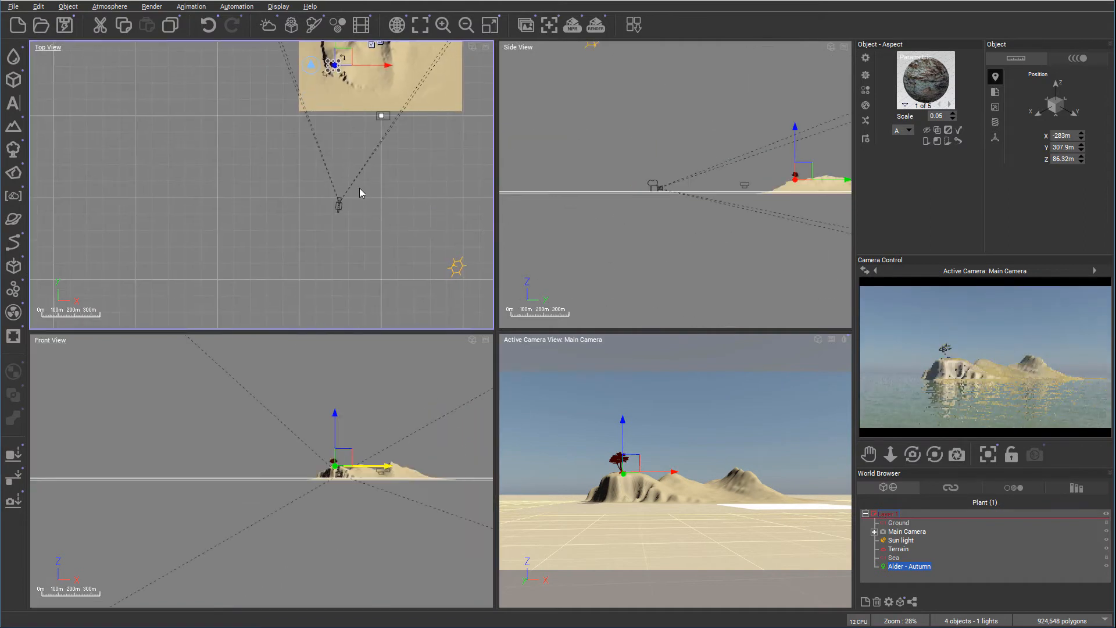
pyautogui.click(344, 200)
pyautogui.moveTo(345, 202); pyautogui.dragTo(323, 203)
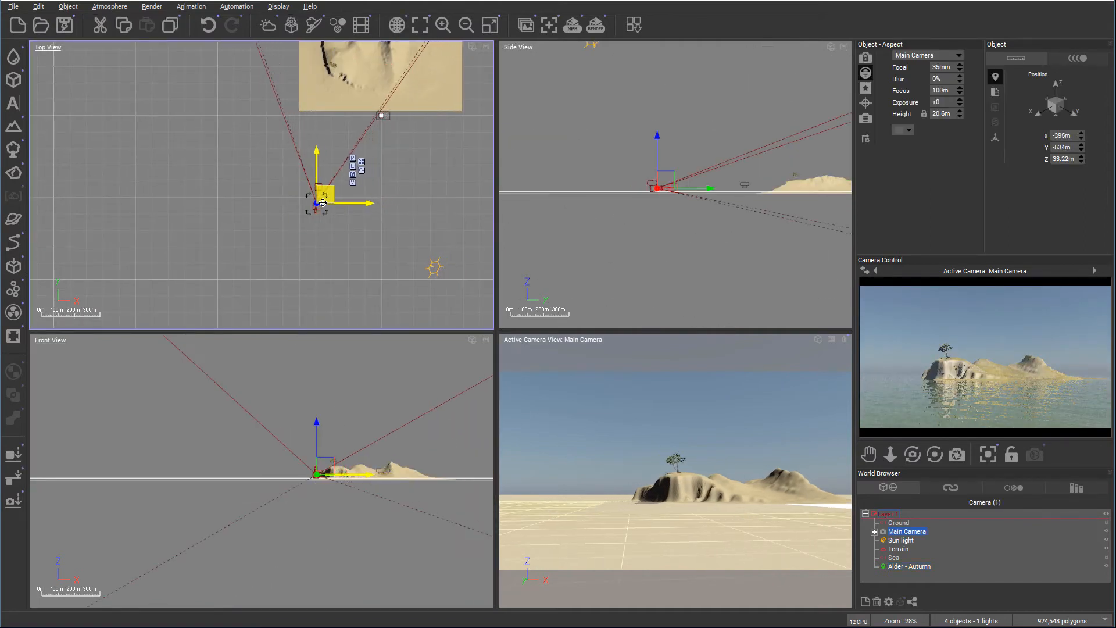
pyautogui.moveTo(912, 454); pyautogui.dragTo(914, 441)
# Lower the sun light and move it beside the terrain, to about X 586.8 m, Y 166.6 m, Z 223.2 m
pyautogui.click(903, 543)
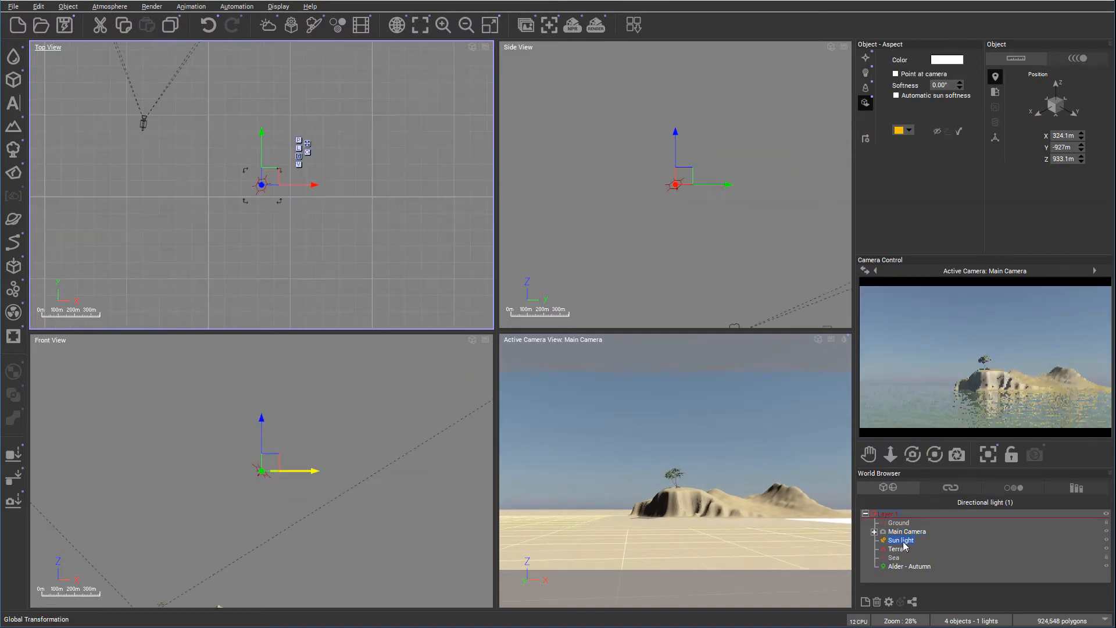
pyautogui.moveTo(278, 187); pyautogui.dragTo(367, 279, button='right')
pyautogui.moveTo(359, 268); pyautogui.dragTo(399, 135)
pyautogui.moveTo(725, 174); pyautogui.dragTo(730, 283)
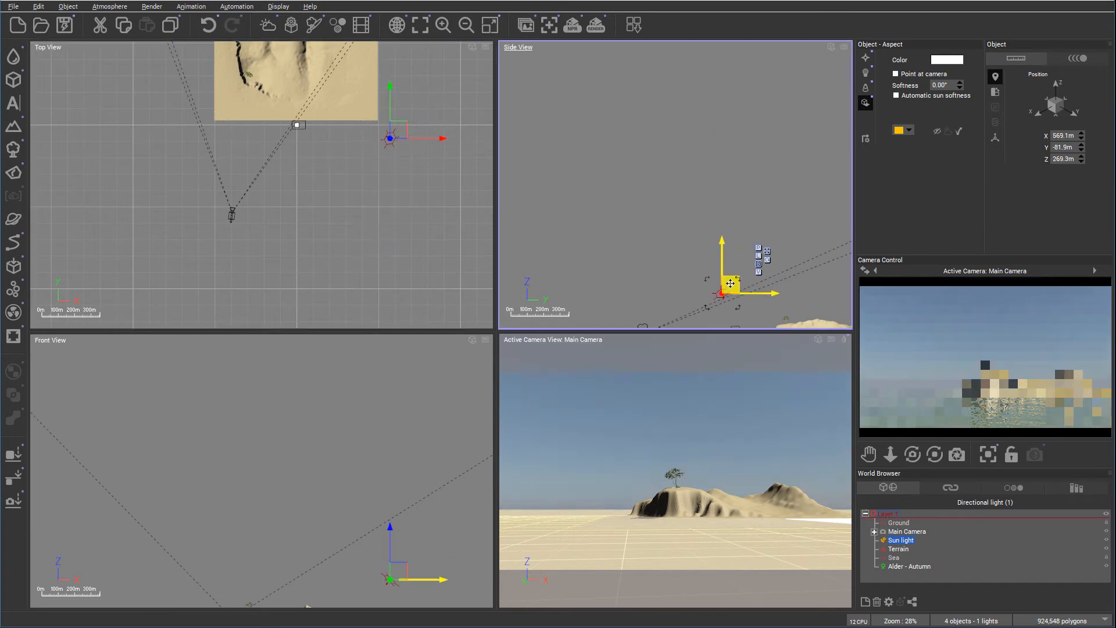
pyautogui.moveTo(675, 190); pyautogui.dragTo(675, 51, button='right')
pyautogui.moveTo(731, 147)
pyautogui.mouseDown()
pyautogui.moveTo(729, 166)
pyautogui.moveTo(727, 155)
pyautogui.mouseUp()
pyautogui.moveTo(398, 133); pyautogui.dragTo(427, 101)
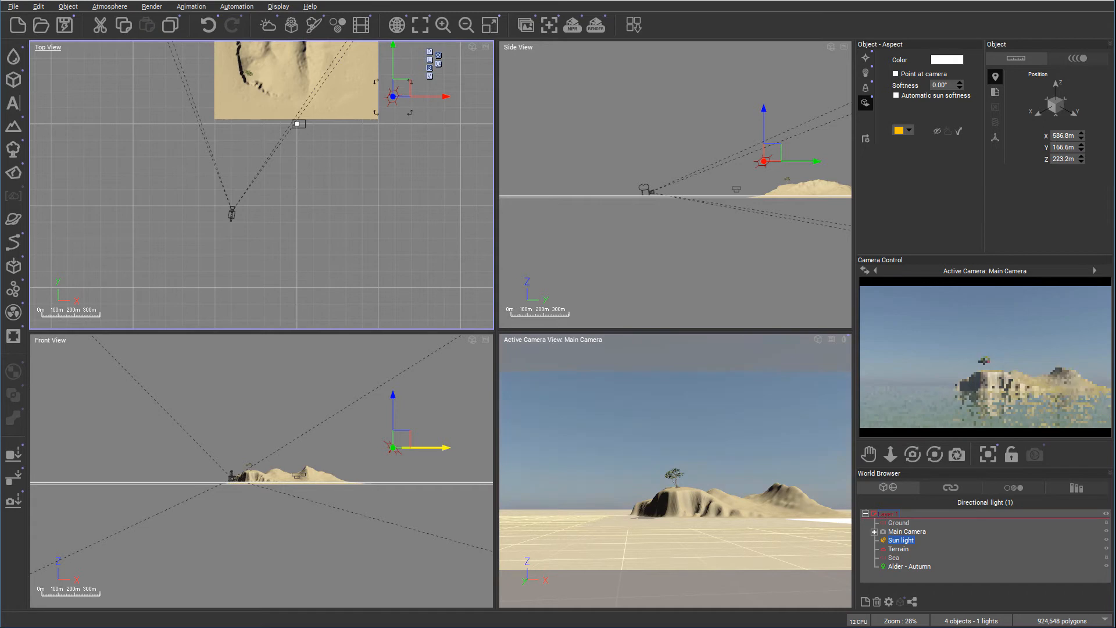
# Load an atmosphere from the Photometric collection, letting it update the camera settings, and refresh the camera preview
pyautogui.click(118, 12)
pyautogui.click(128, 19)
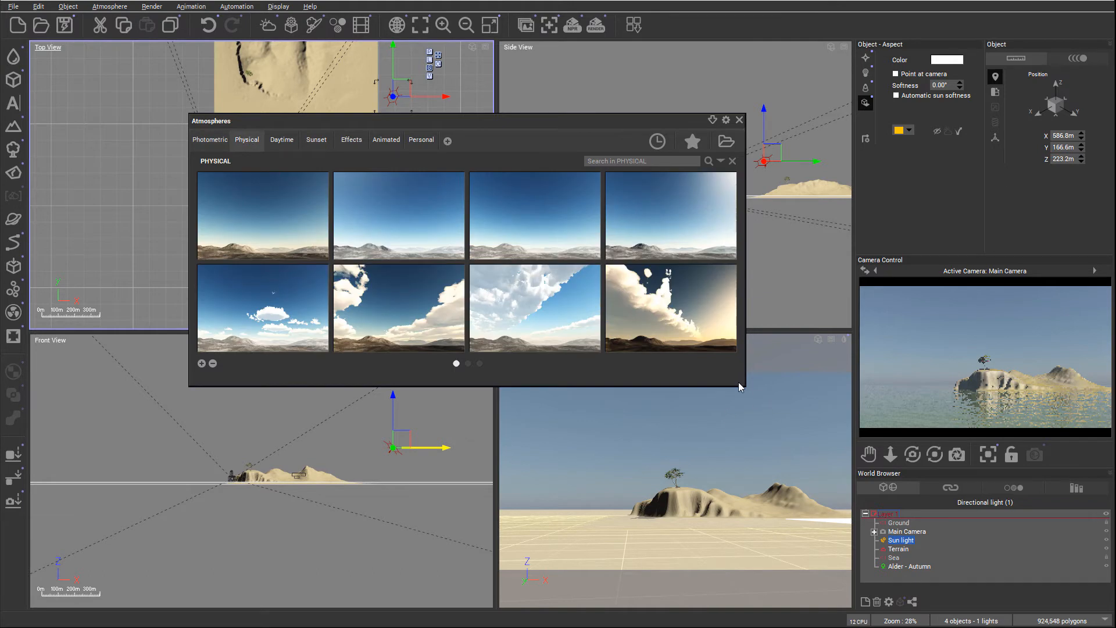
pyautogui.moveTo(739, 384); pyautogui.dragTo(746, 422)
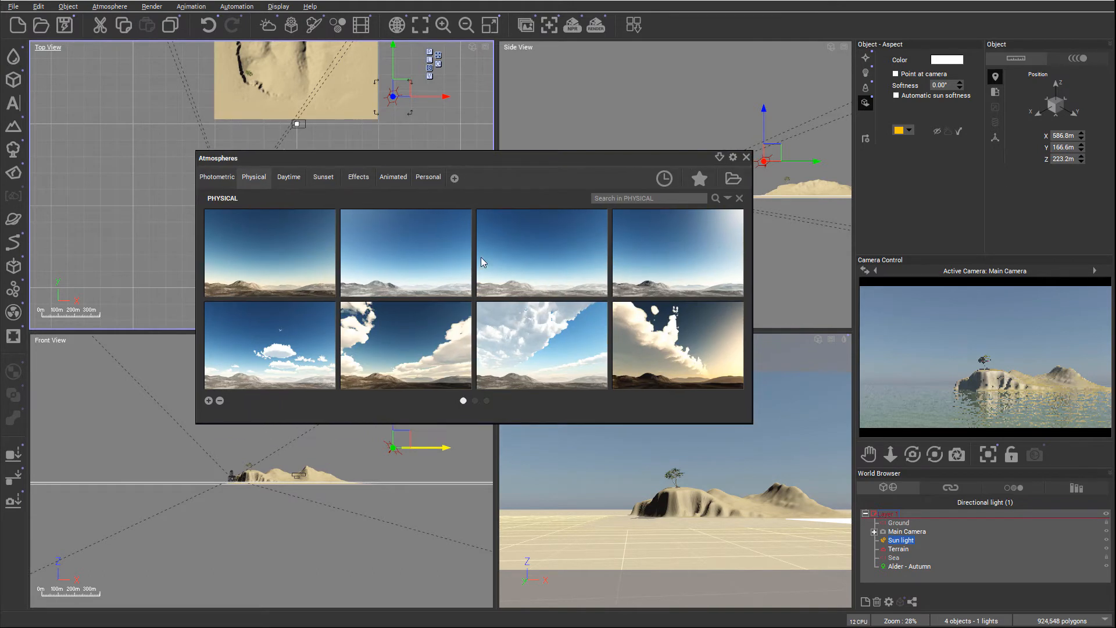
pyautogui.click(208, 180)
pyautogui.doubleClick(295, 349)
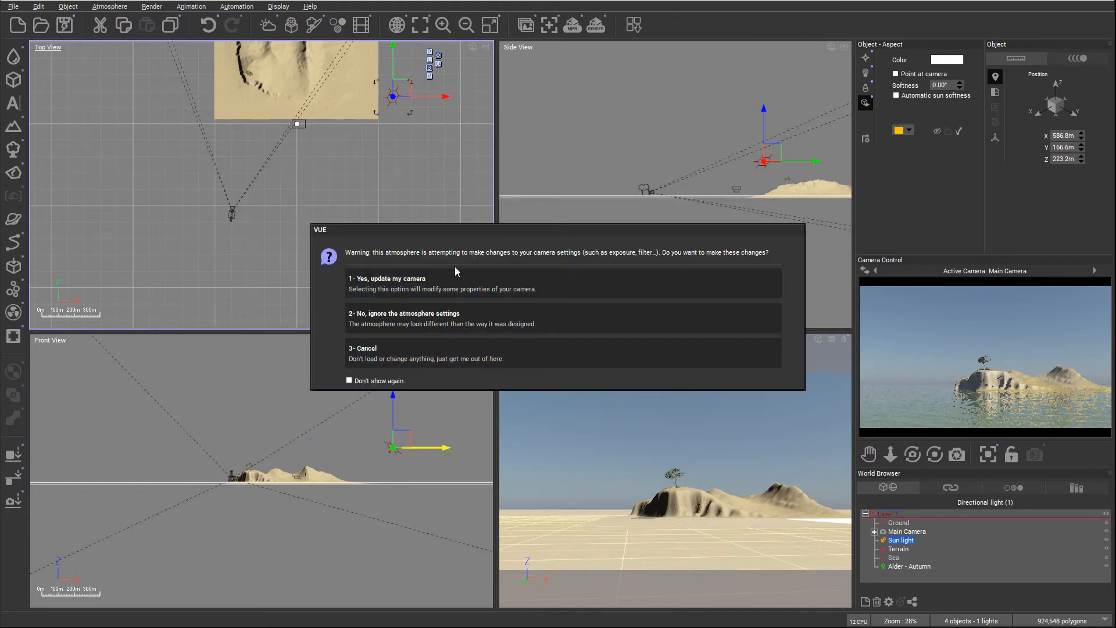
pyautogui.click(458, 285)
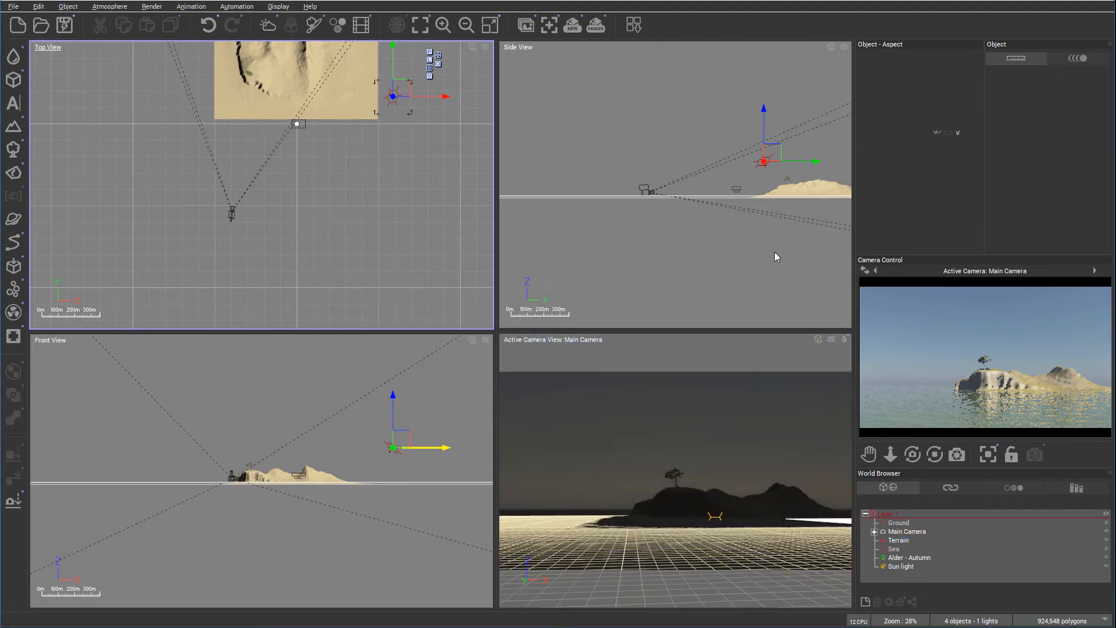
pyautogui.rightClick(1023, 341)
pyautogui.click(1048, 358)
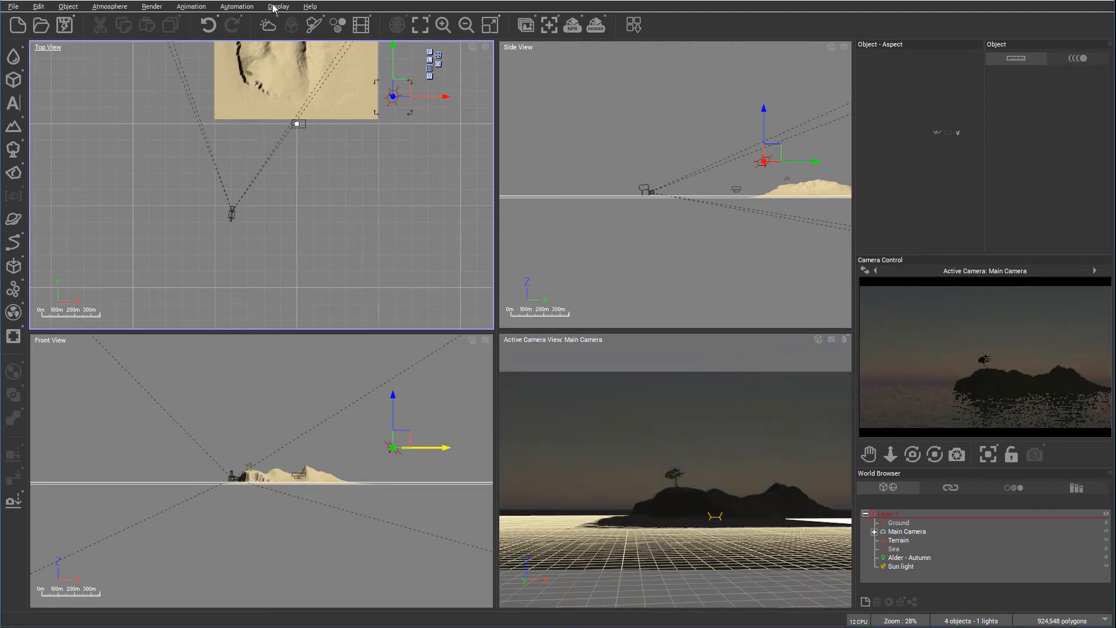
# Load the hazy golden cloudy atmosphere from the Photometric collection with its camera settings, and refresh the camera preview
pyautogui.click(109, 6)
pyautogui.click(115, 22)
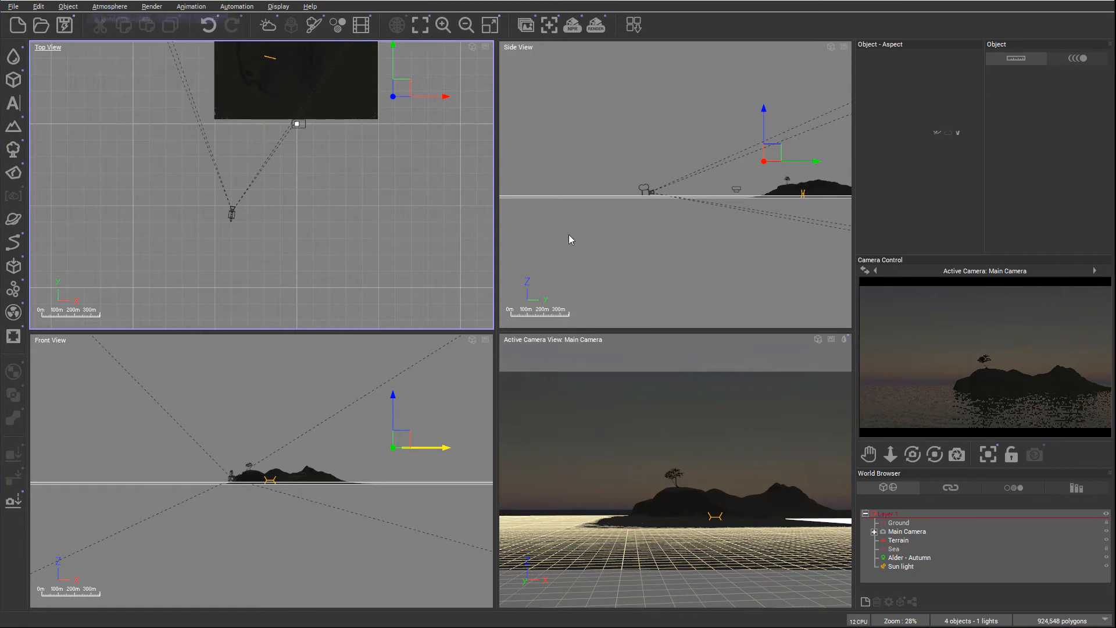
pyautogui.doubleClick(678, 337)
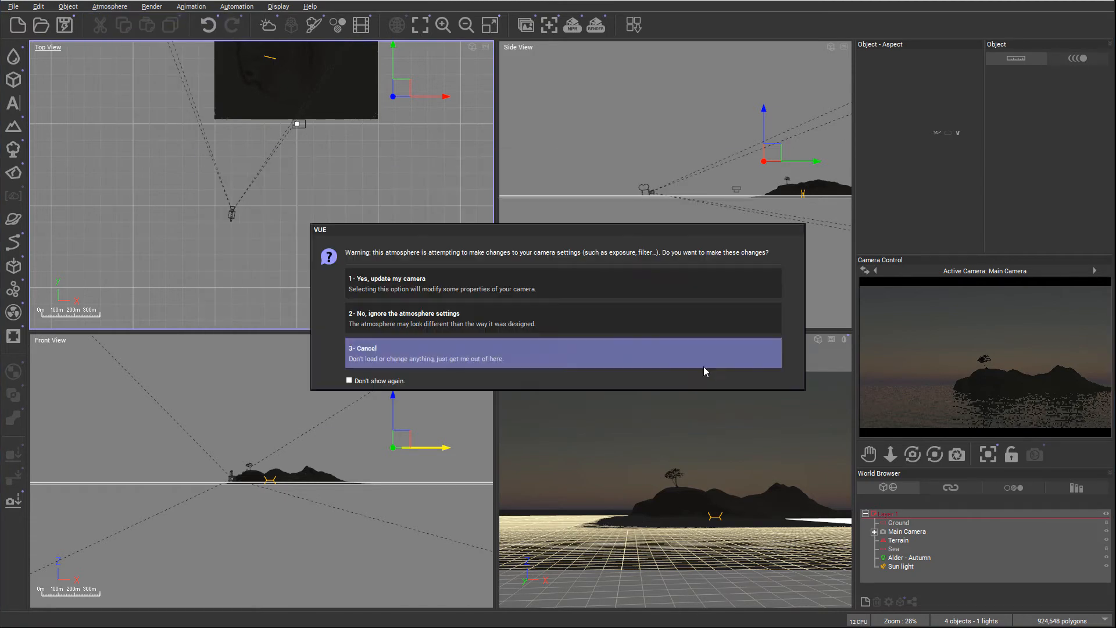
pyautogui.click(545, 277)
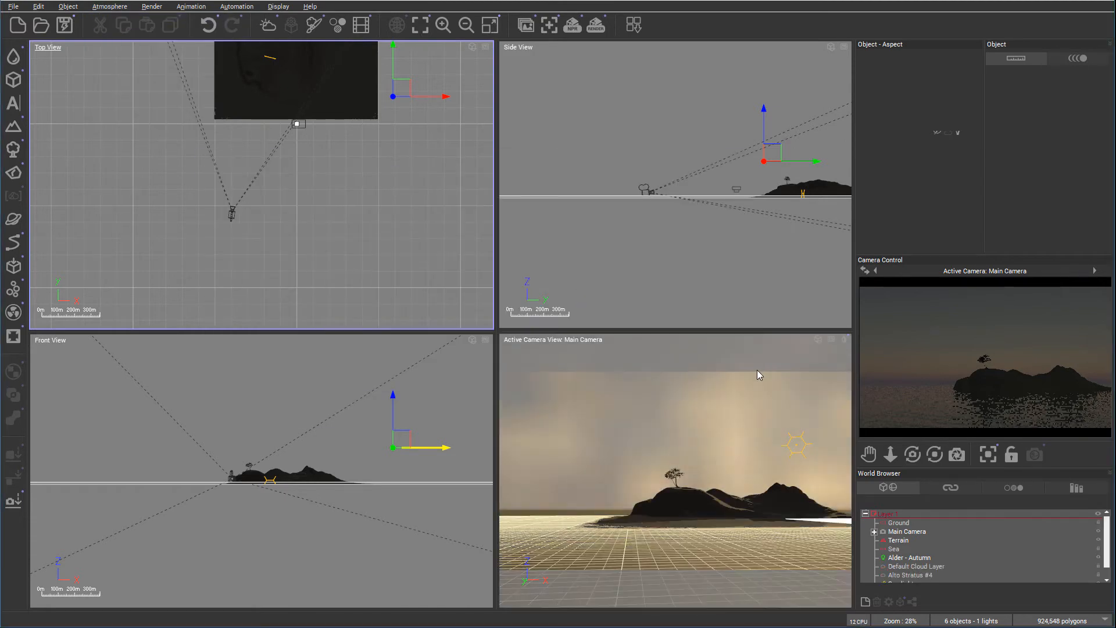
pyautogui.rightClick(963, 393)
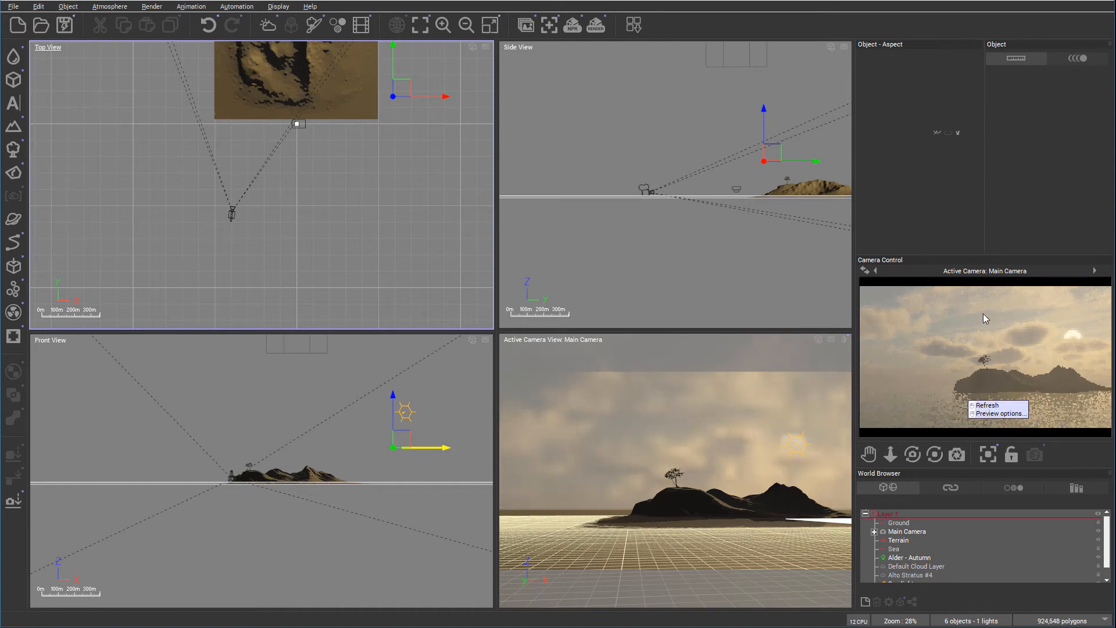
# Load the clear blue Afternoon atmosphere from the Photometric collection, letting it update the camera settings
pyautogui.click(106, 8)
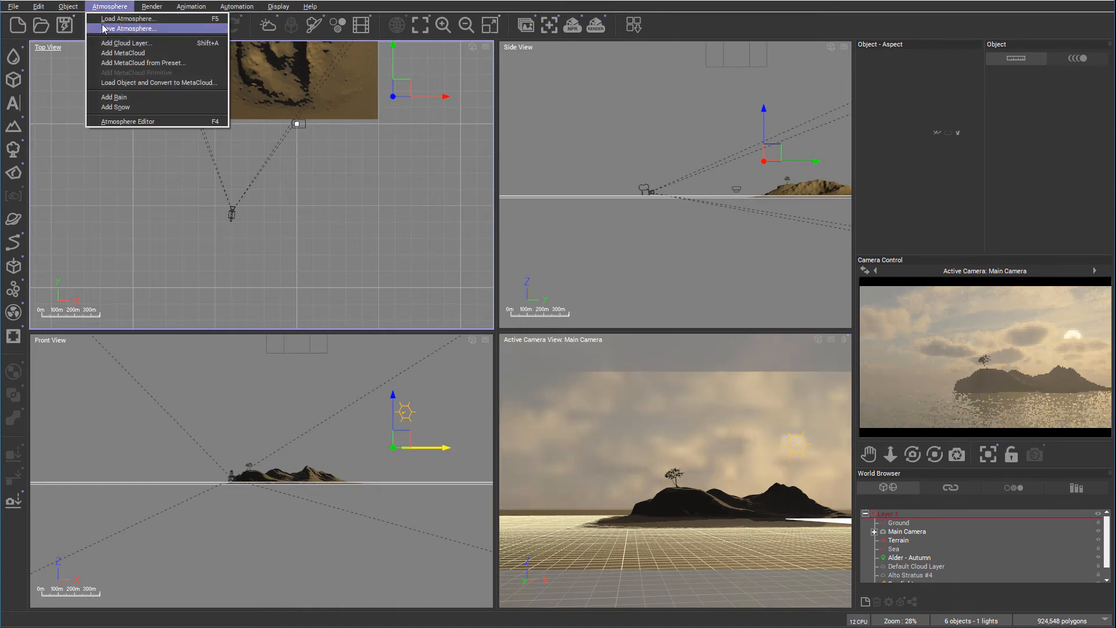
pyautogui.click(105, 20)
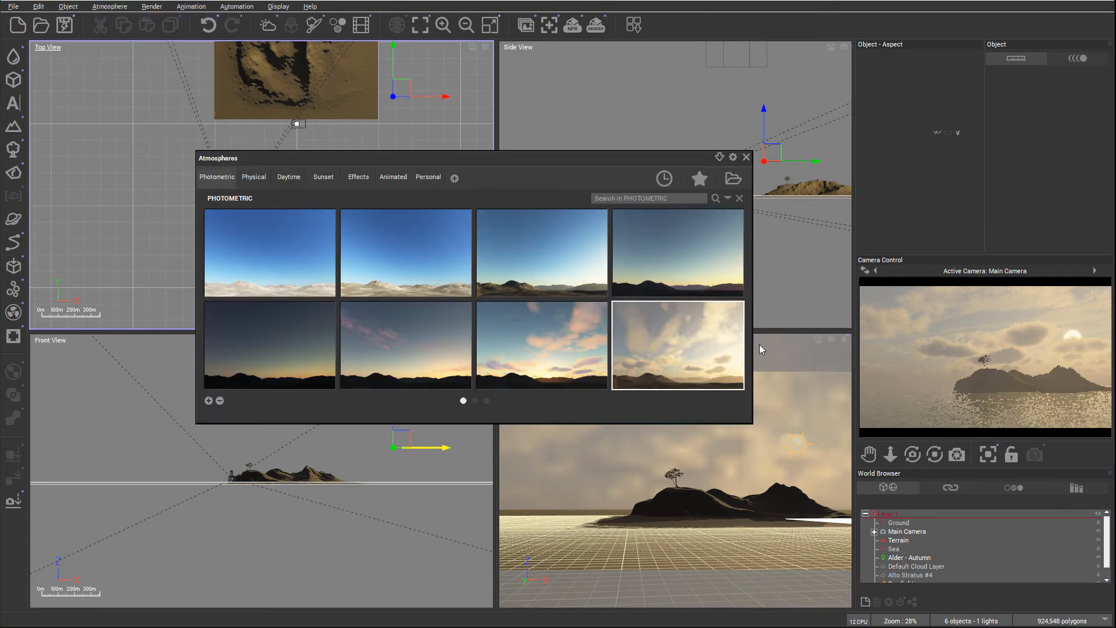
pyautogui.doubleClick(405, 248)
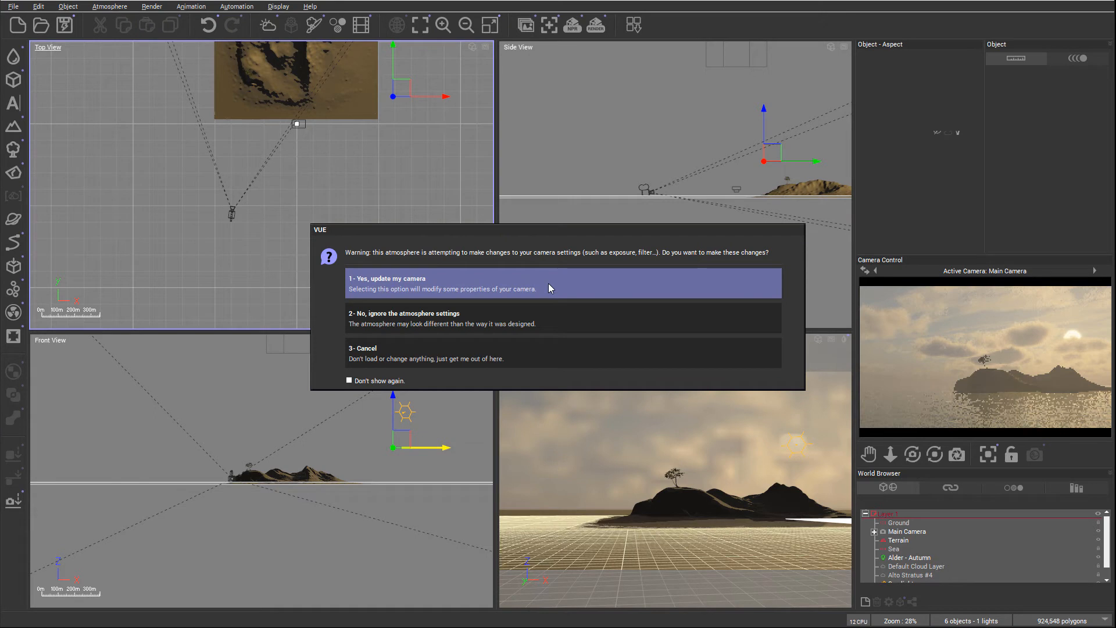
pyautogui.click(549, 284)
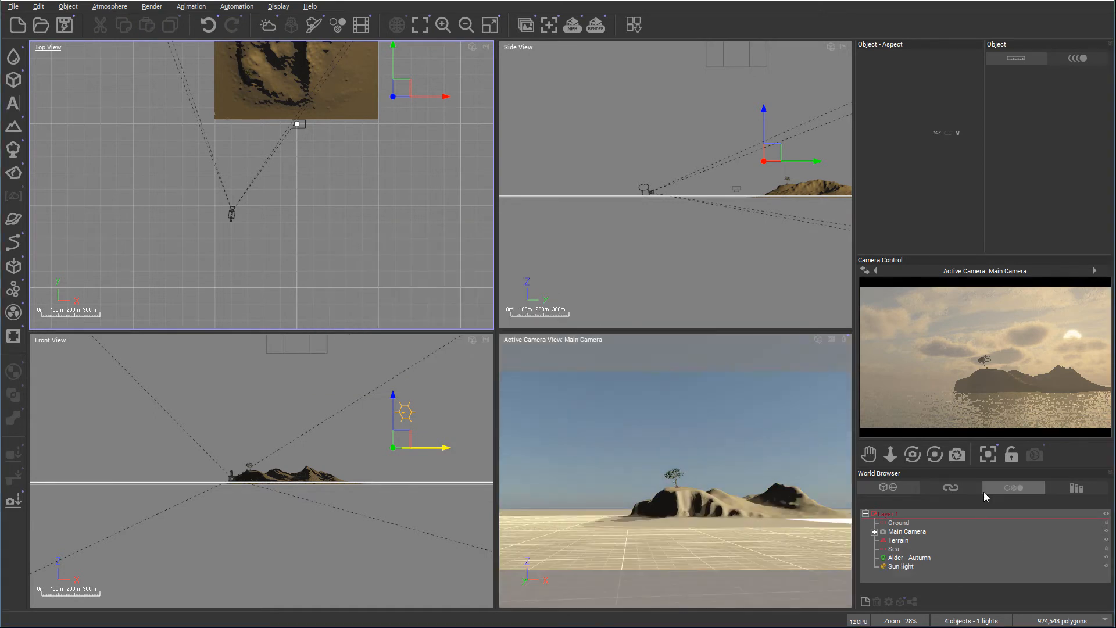
# Lower the sun light and bring it closer to the terrain, to about X 1.15 km, Y -691 m, Z 117.2 m
pyautogui.click(901, 566)
pyautogui.doubleClick(903, 569)
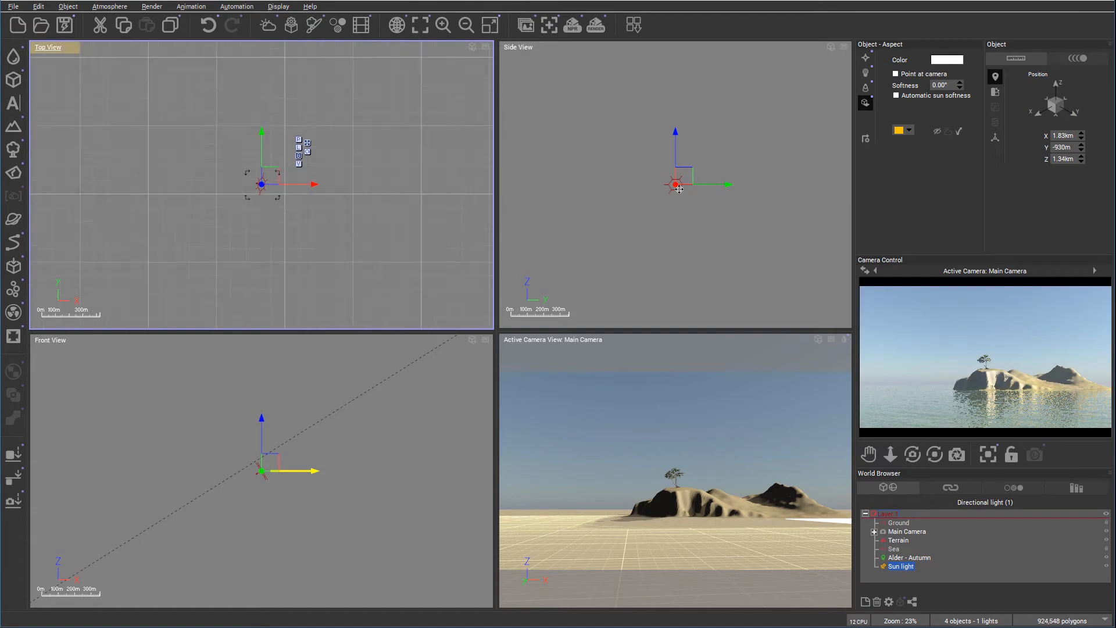
pyautogui.scroll(-4, 678, 185)
pyautogui.moveTo(684, 183); pyautogui.dragTo(744, 258)
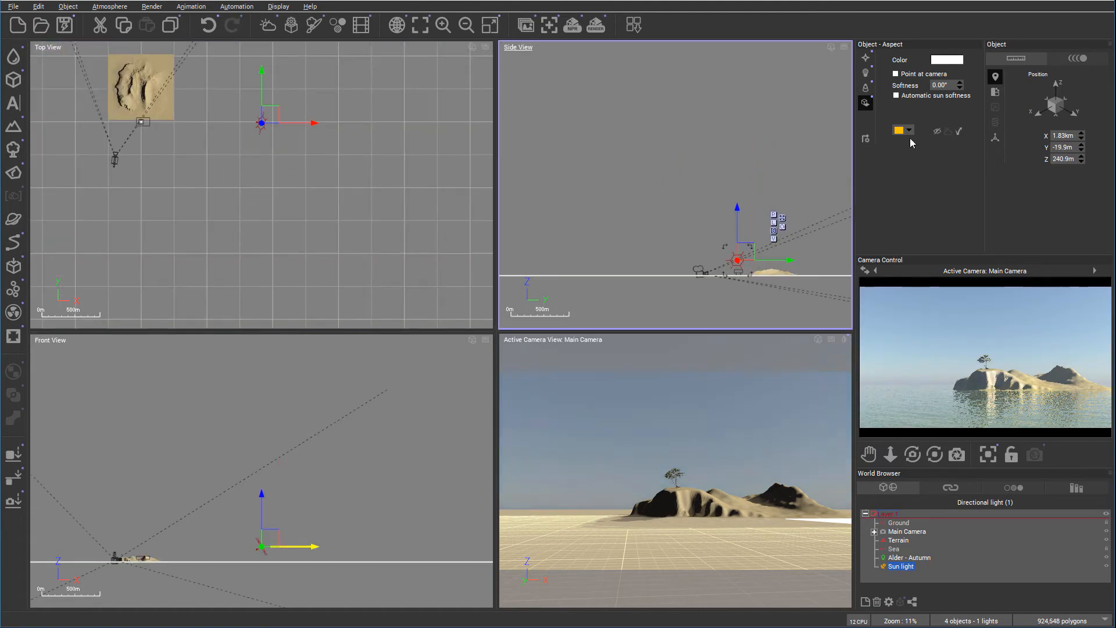
pyautogui.moveTo(738, 259); pyautogui.dragTo(743, 259)
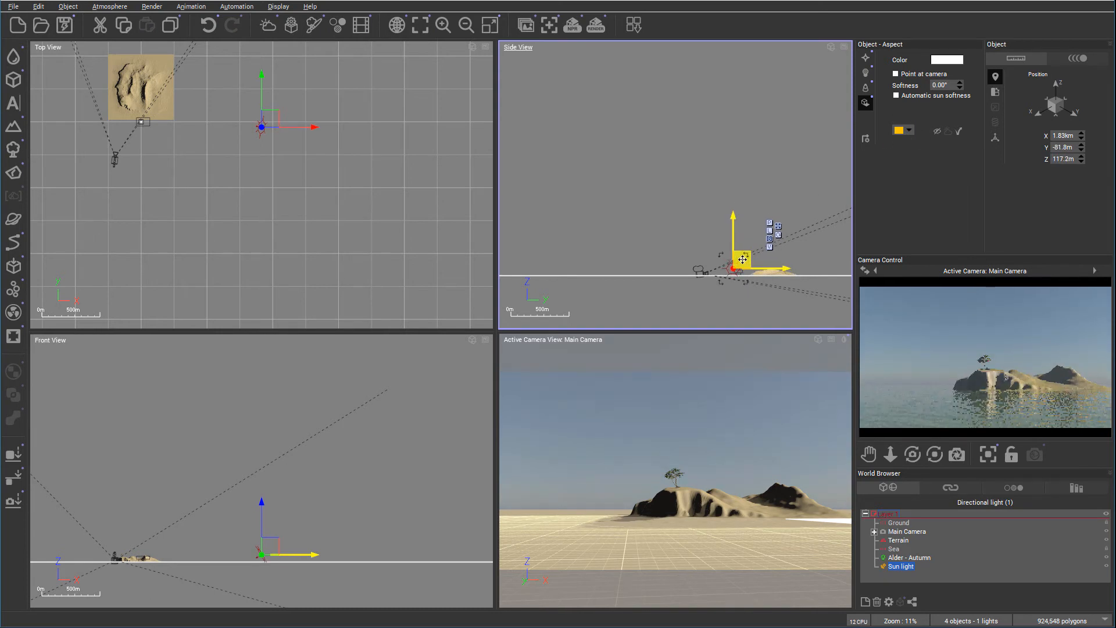
pyautogui.moveTo(264, 122); pyautogui.dragTo(224, 164)
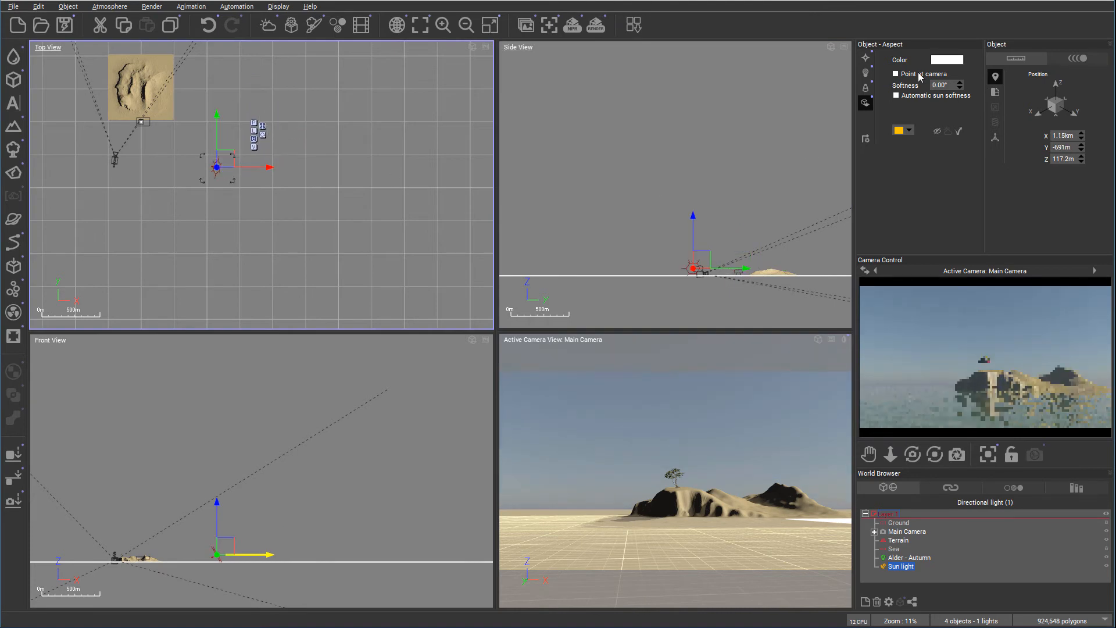
# Make the sun light point at the camera and move it to about X 937.6 m, Y -1 km, Z 320.4 m
pyautogui.click(895, 73)
pyautogui.moveTo(222, 167); pyautogui.dragTo(220, 141)
pyautogui.moveTo(720, 255); pyautogui.dragTo(720, 248)
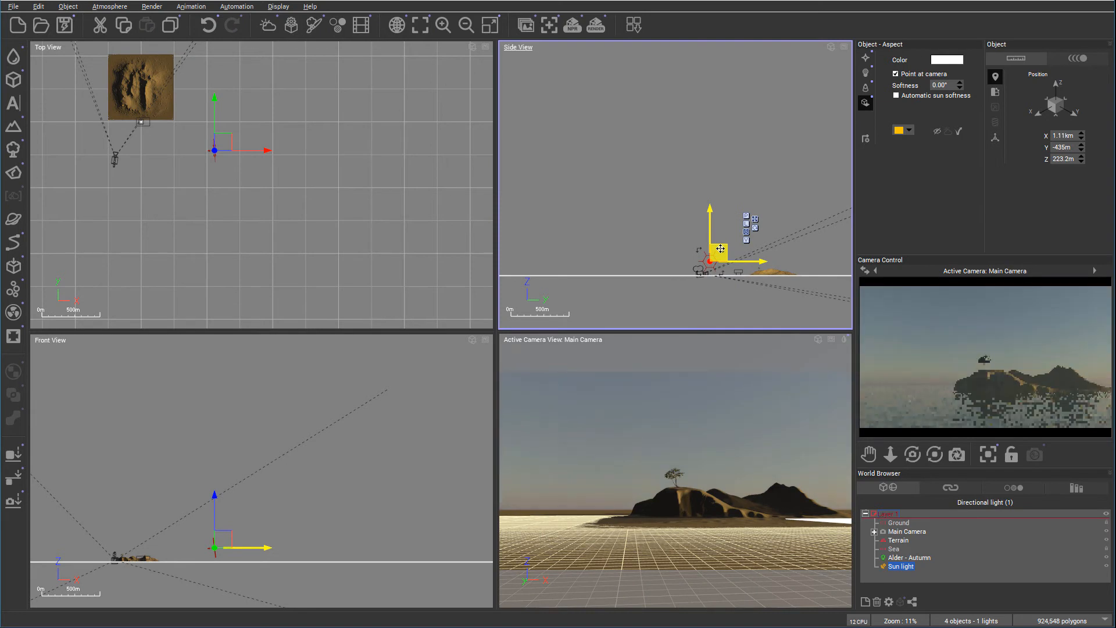
pyautogui.moveTo(720, 252); pyautogui.dragTo(720, 245)
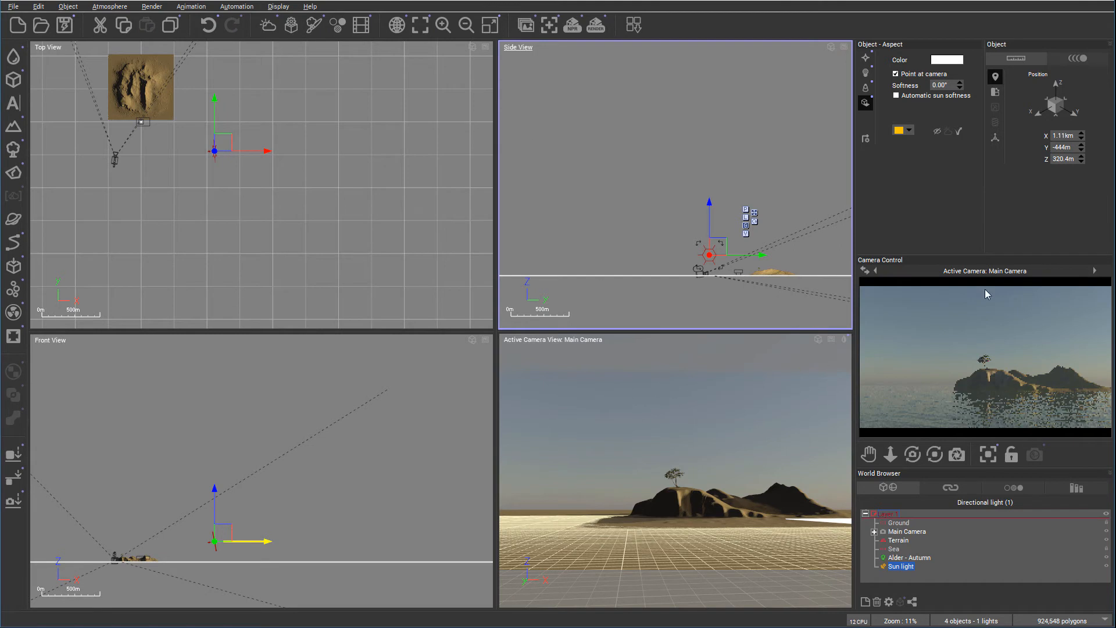
pyautogui.moveTo(233, 148); pyautogui.dragTo(222, 187)
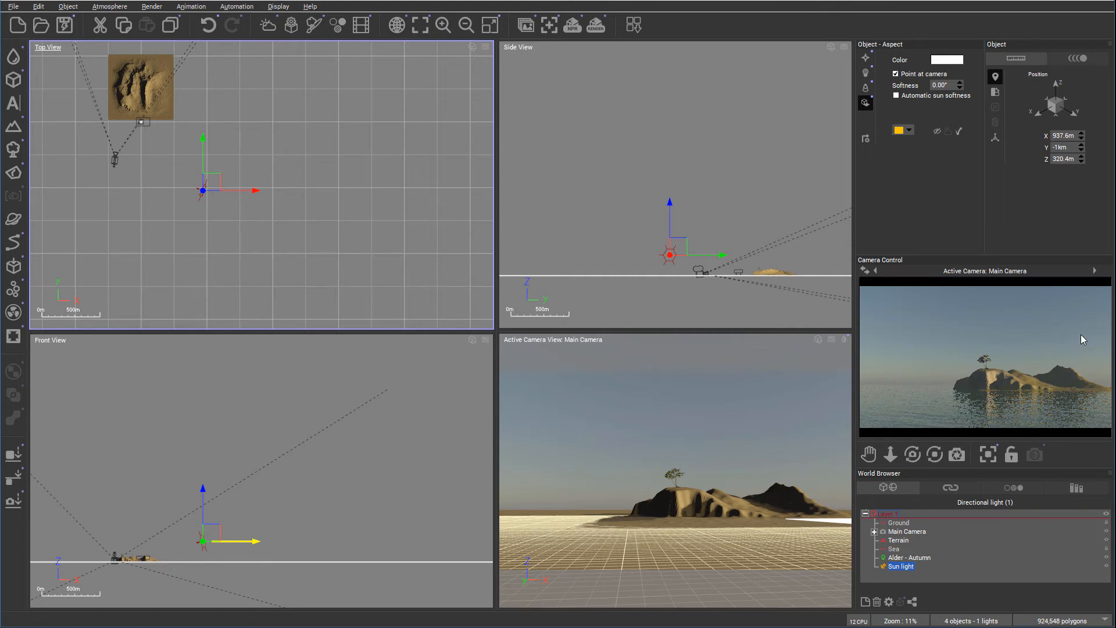
# Add a Big Cumulus cloud layer from the Spectral 2 cloud materials to the atmosphere
pyautogui.click(93, 7)
pyautogui.click(143, 122)
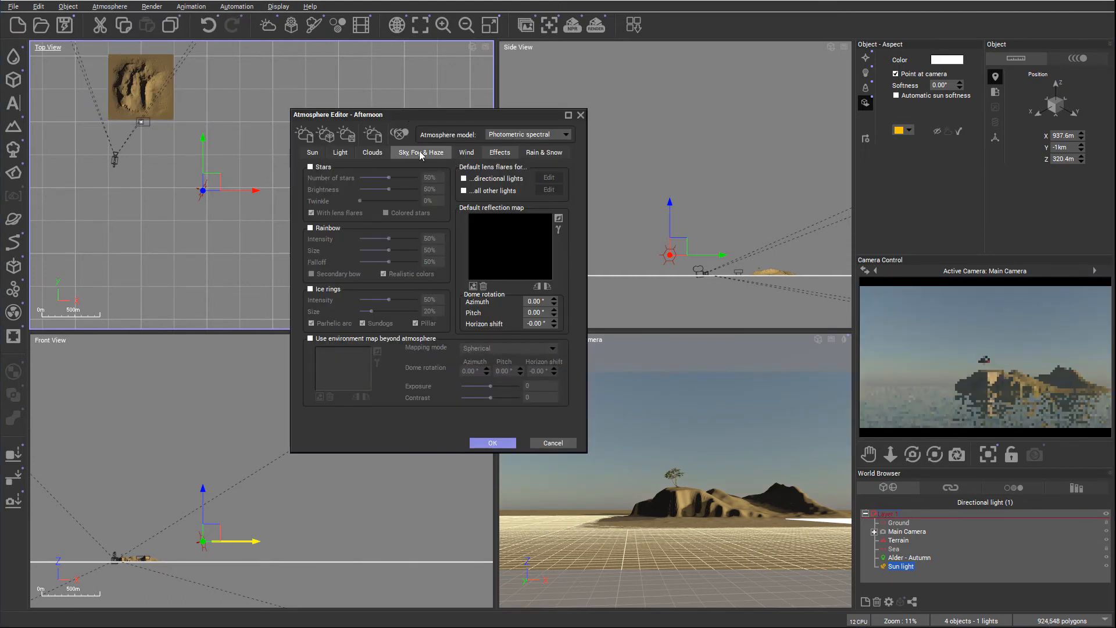
pyautogui.click(372, 152)
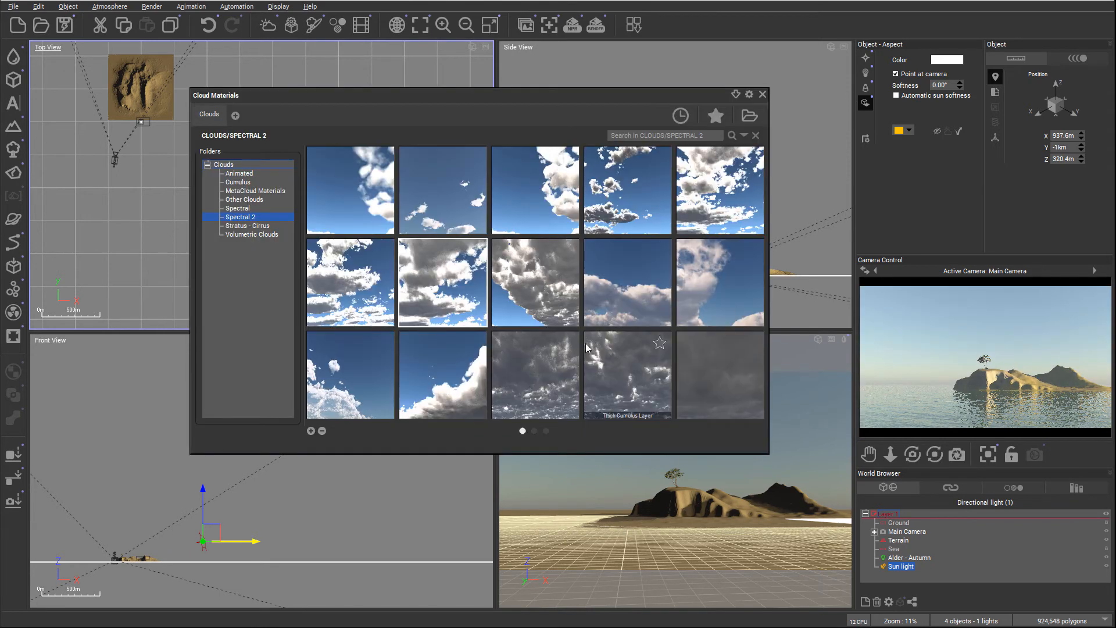
pyautogui.doubleClick(432, 284)
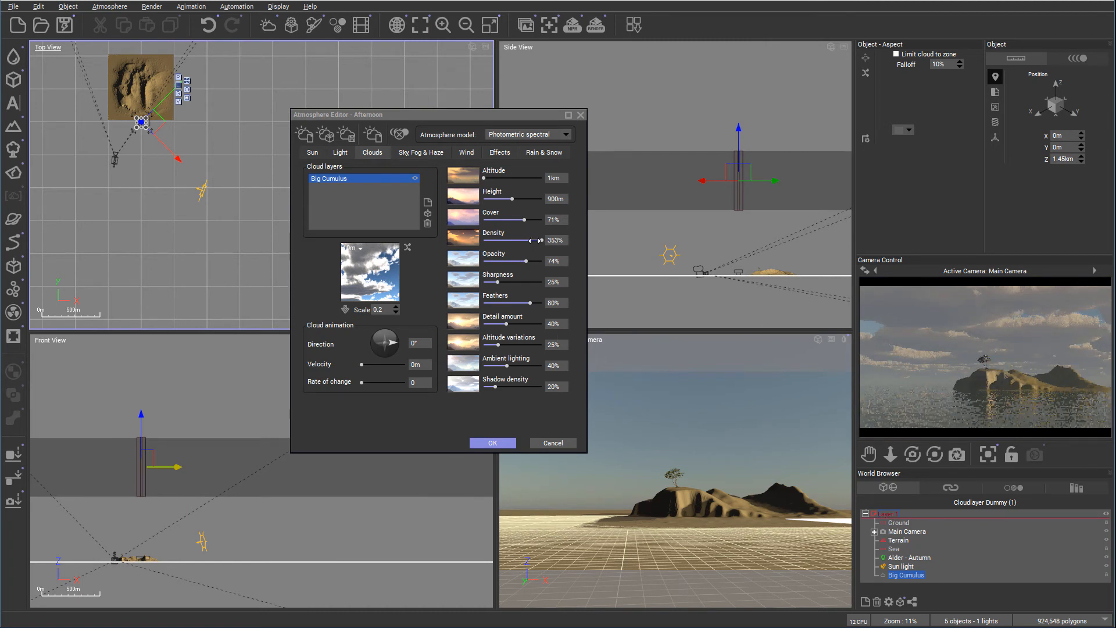
# Set the cloud layer's density to 1%, opacity 100%, detail amount 49%, altitude variations 100%, ambient lighting 58% and shadow density 54%
pyautogui.click(540, 240)
pyautogui.moveTo(491, 240); pyautogui.dragTo(541, 262)
pyautogui.moveTo(498, 345); pyautogui.dragTo(541, 345)
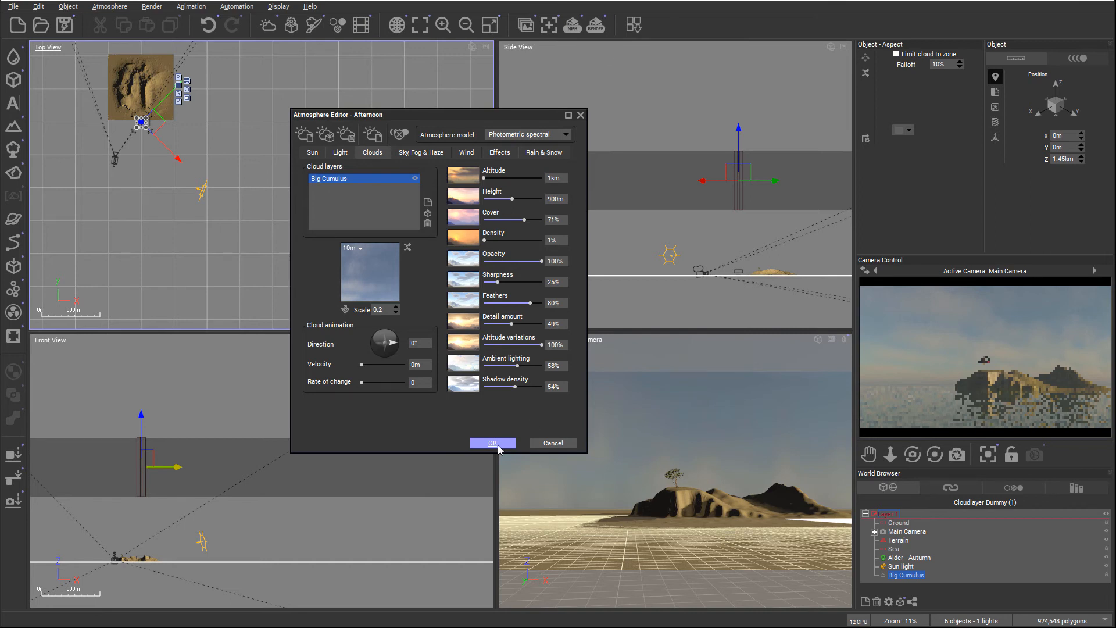
pyautogui.press('Return')
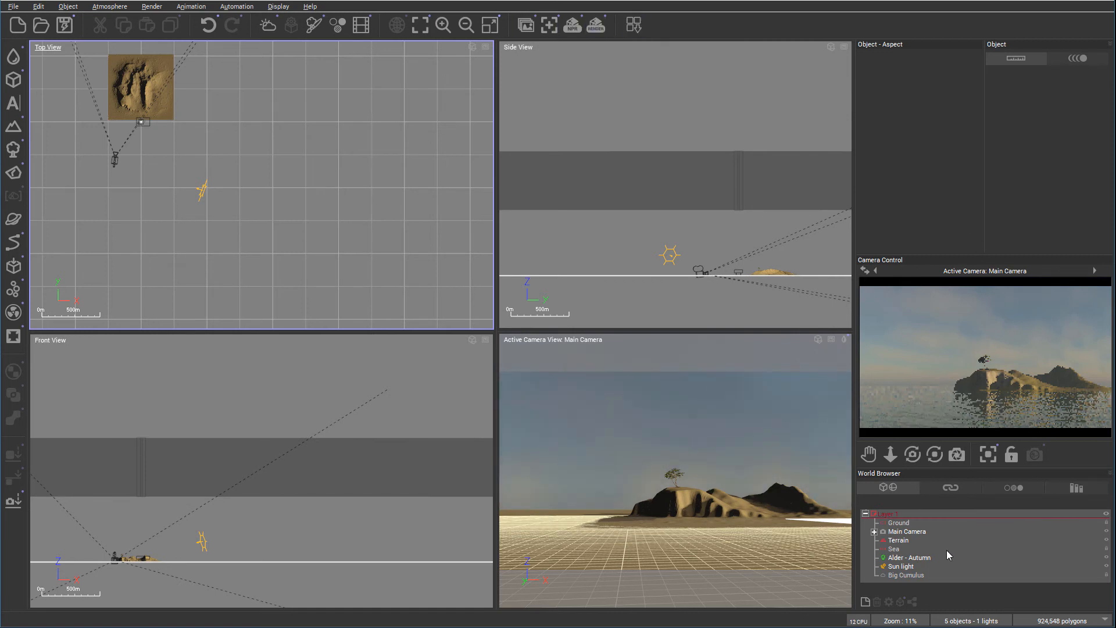
# Set the bump depth of the Default water layer in the sea's material to 1
pyautogui.click(901, 547)
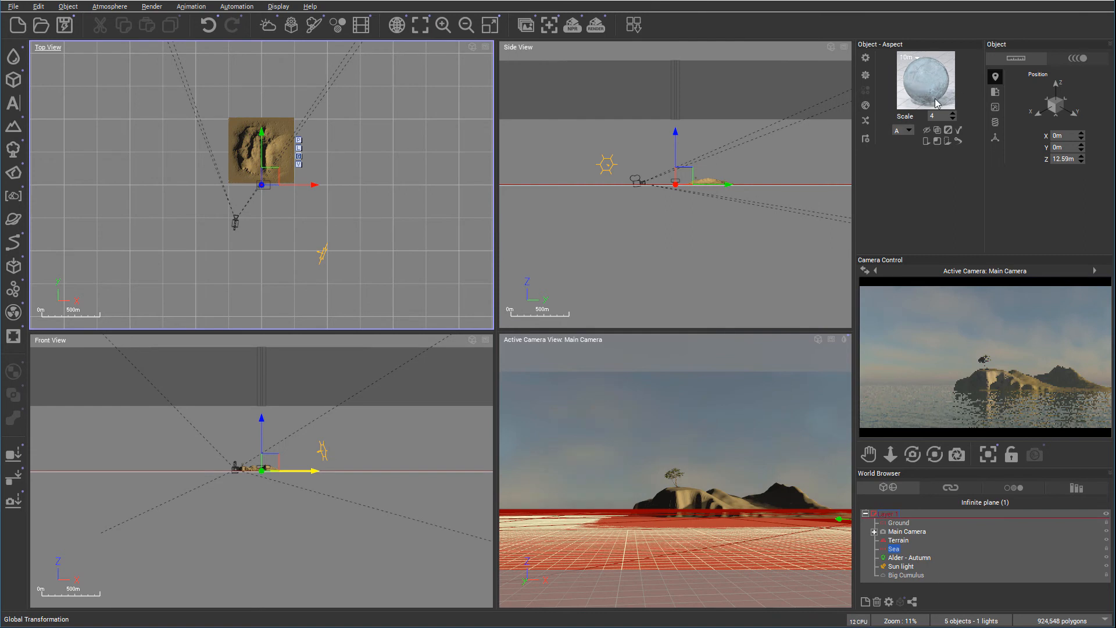
pyautogui.doubleClick(929, 81)
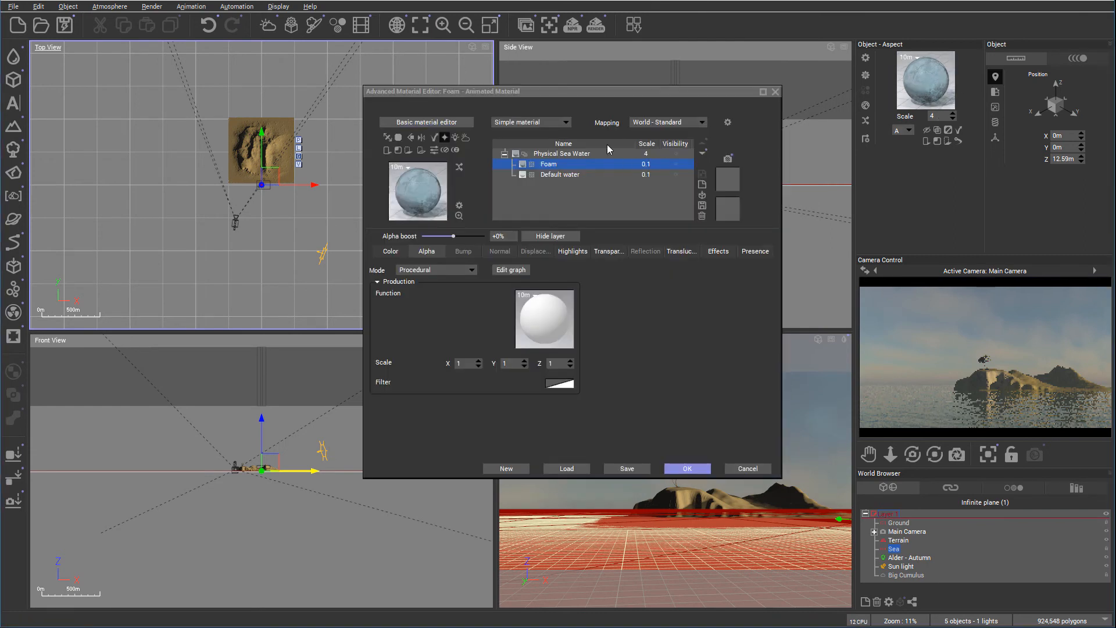
pyautogui.doubleClick(572, 174)
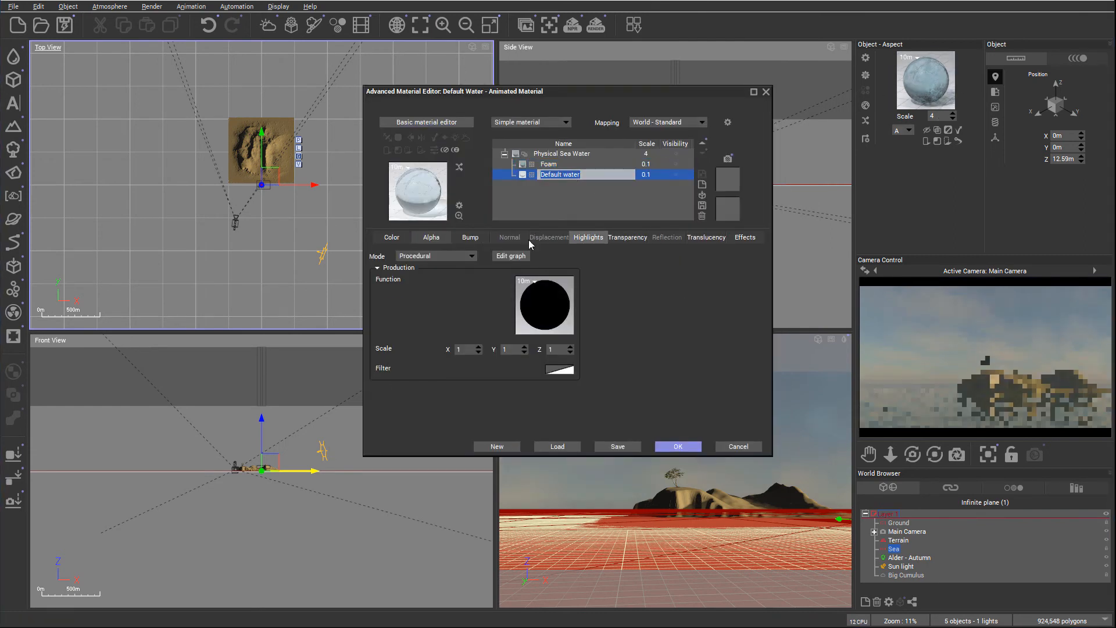
pyautogui.click(473, 238)
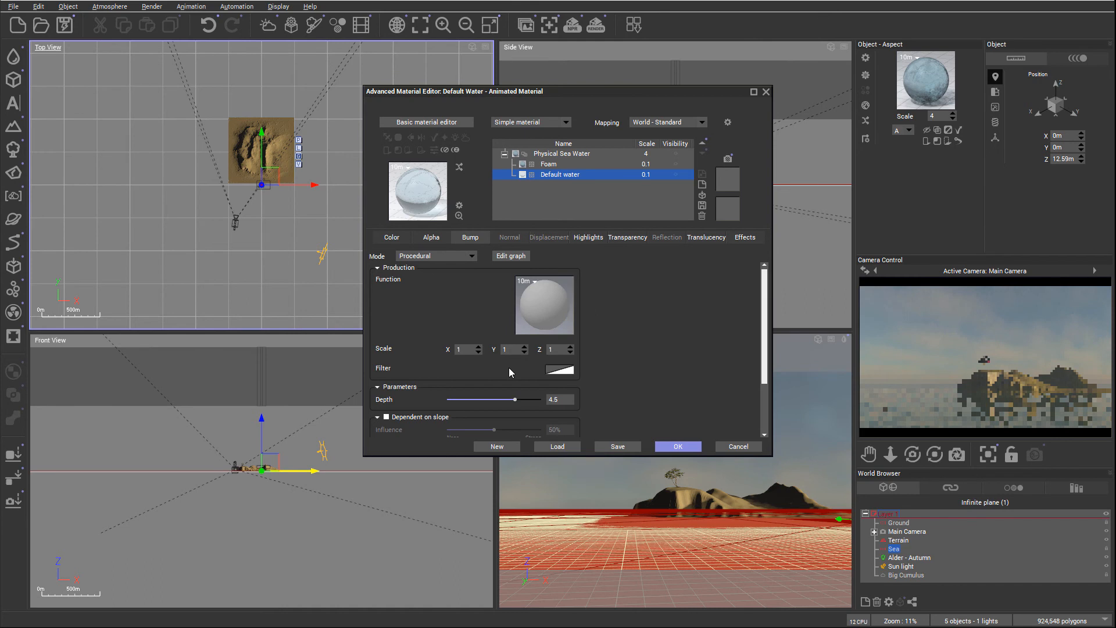
pyautogui.click(562, 399)
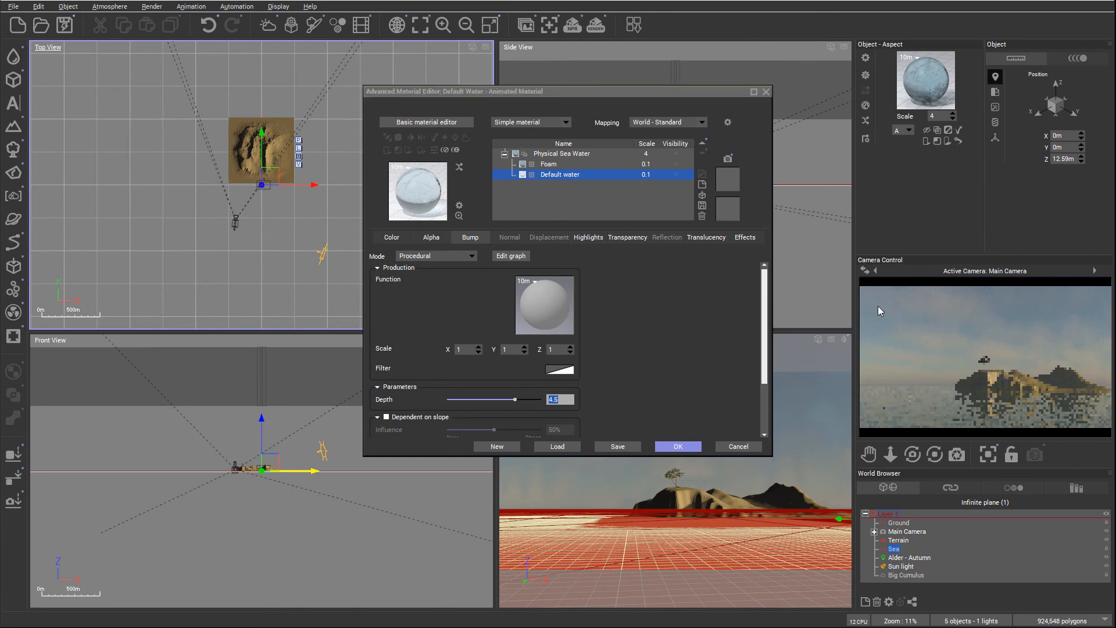
pyautogui.write('1')
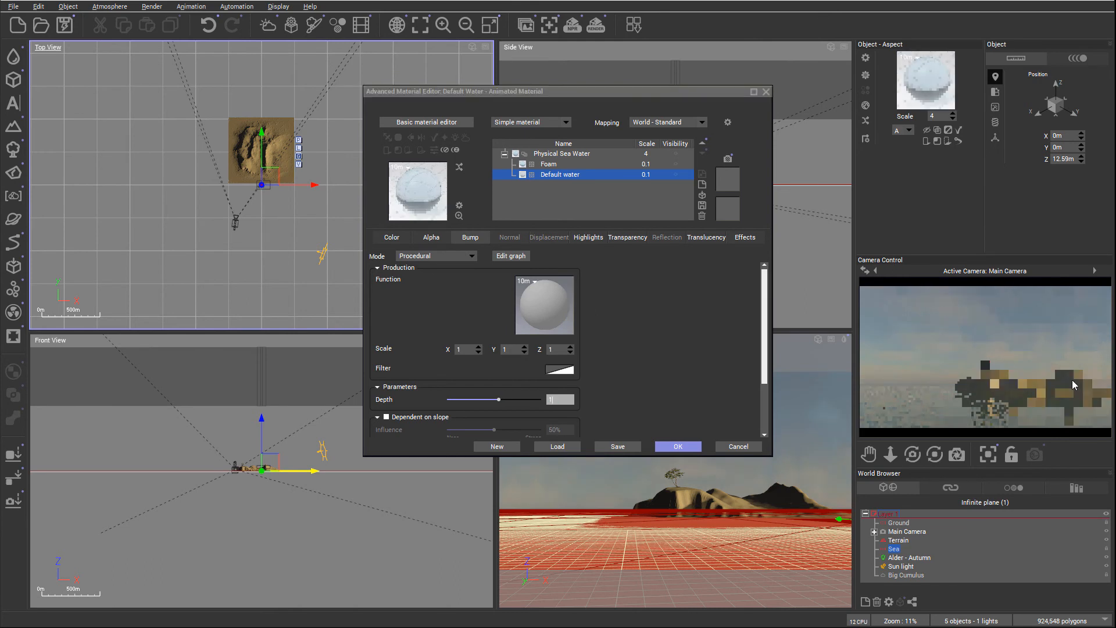
pyautogui.click(695, 448)
# Configure the render options to Final quality, rendering to screen at 800x450
pyautogui.click(594, 26)
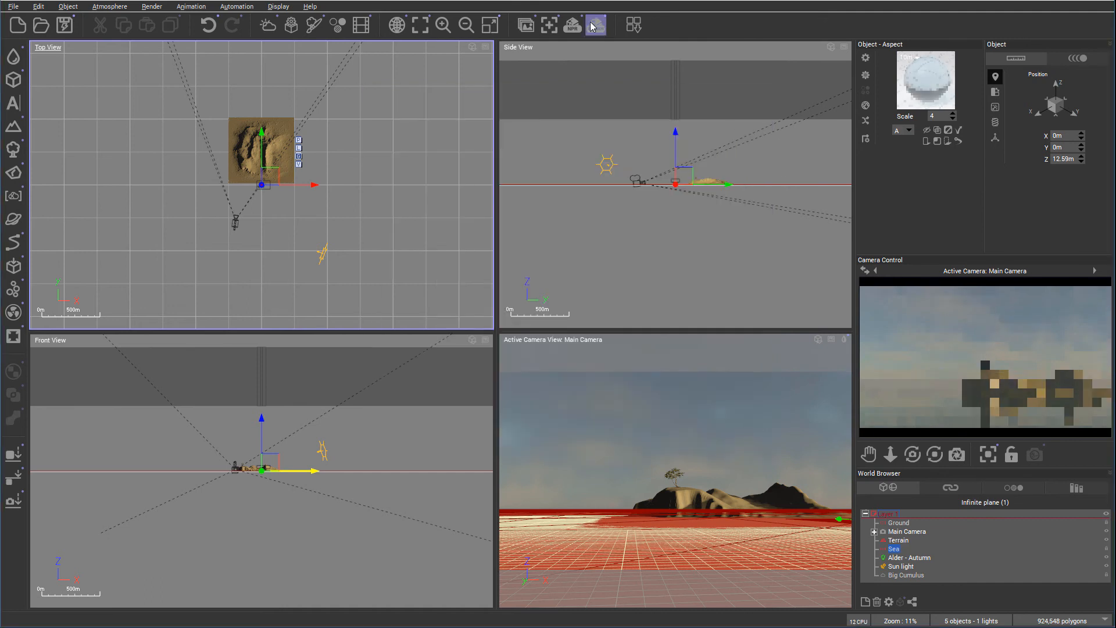
pyautogui.click(628, 46)
pyautogui.click(357, 126)
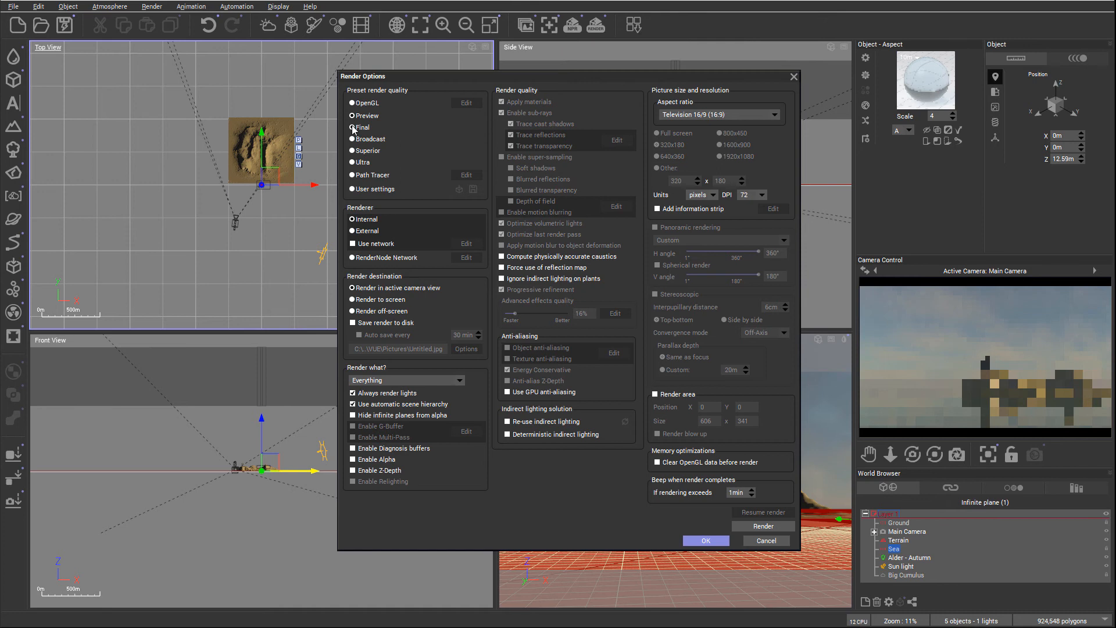
pyautogui.click(388, 300)
pyautogui.click(733, 133)
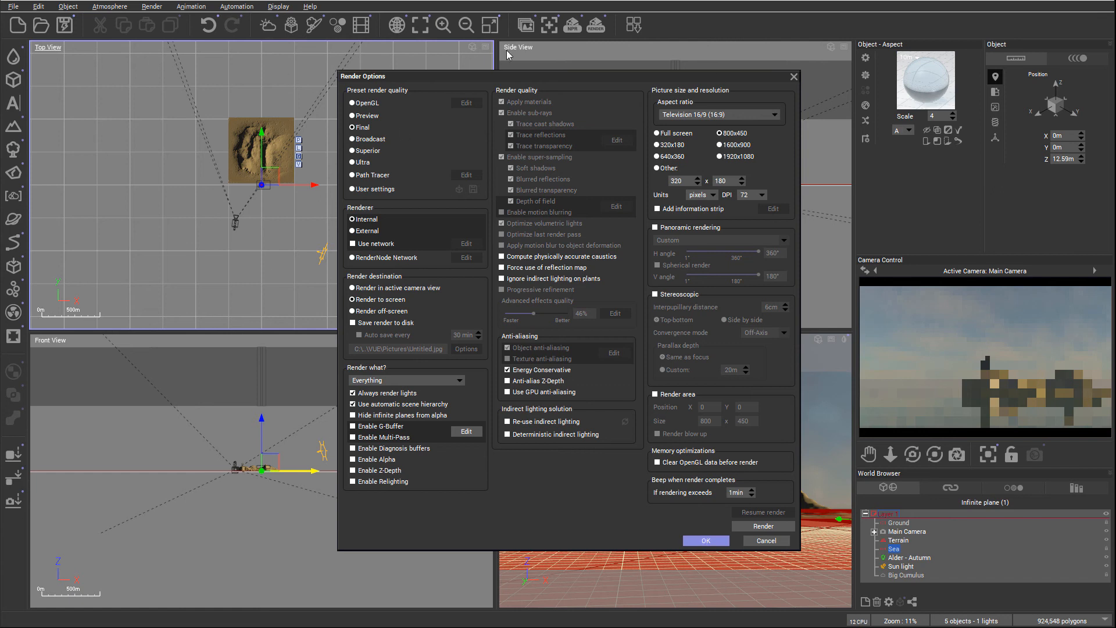
pyautogui.click(706, 540)
# Render the scene and turn off auto-exposure in the post-render settings
pyautogui.click(601, 22)
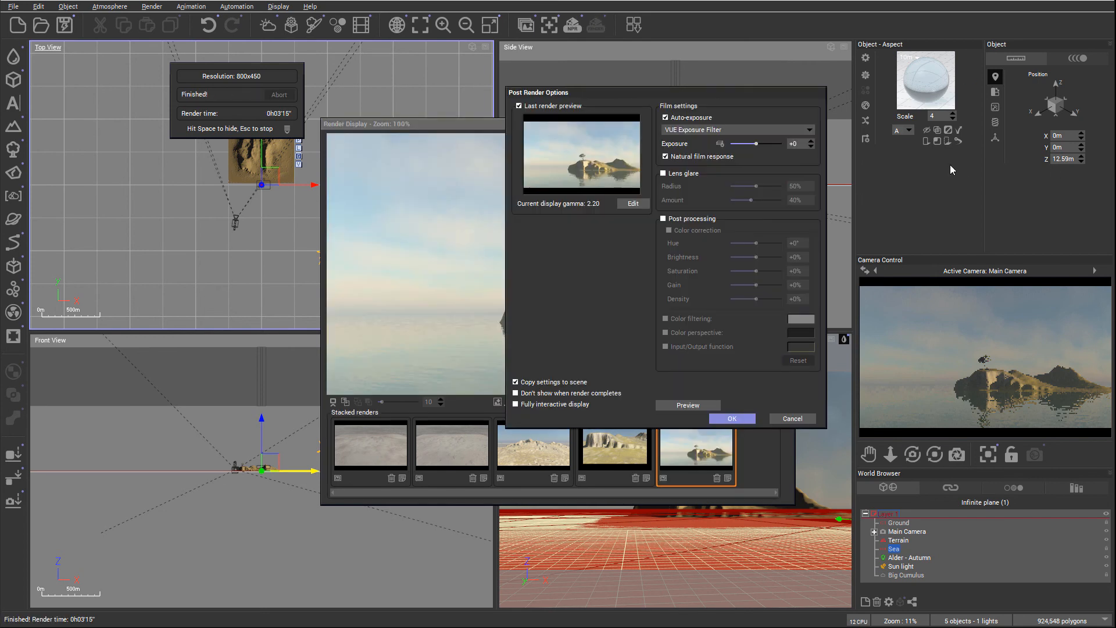
pyautogui.click(693, 115)
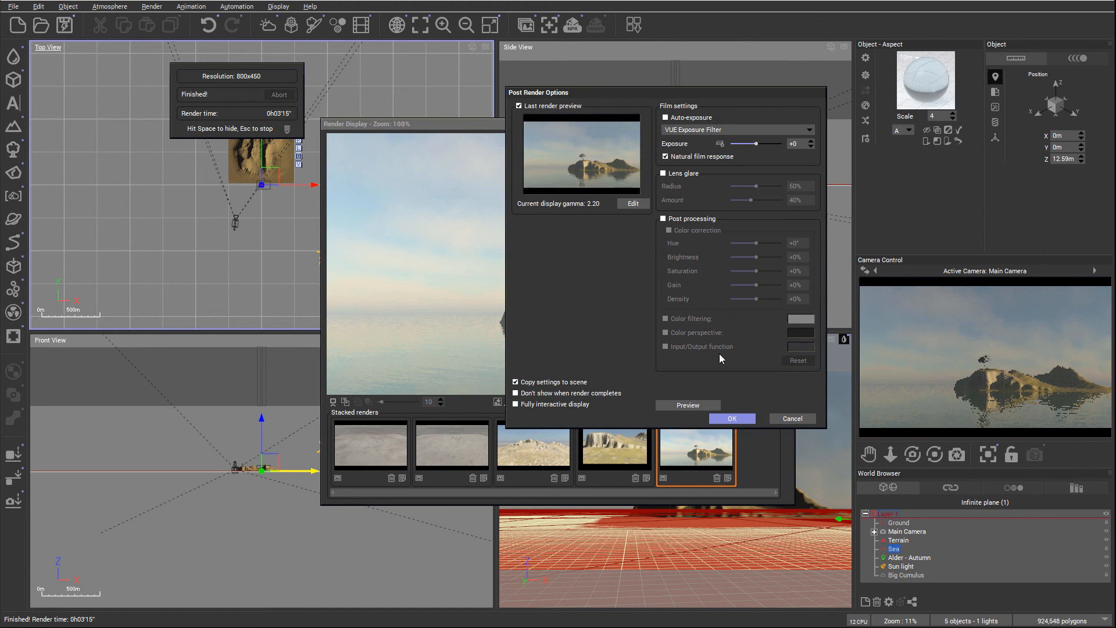
pyautogui.click(734, 418)
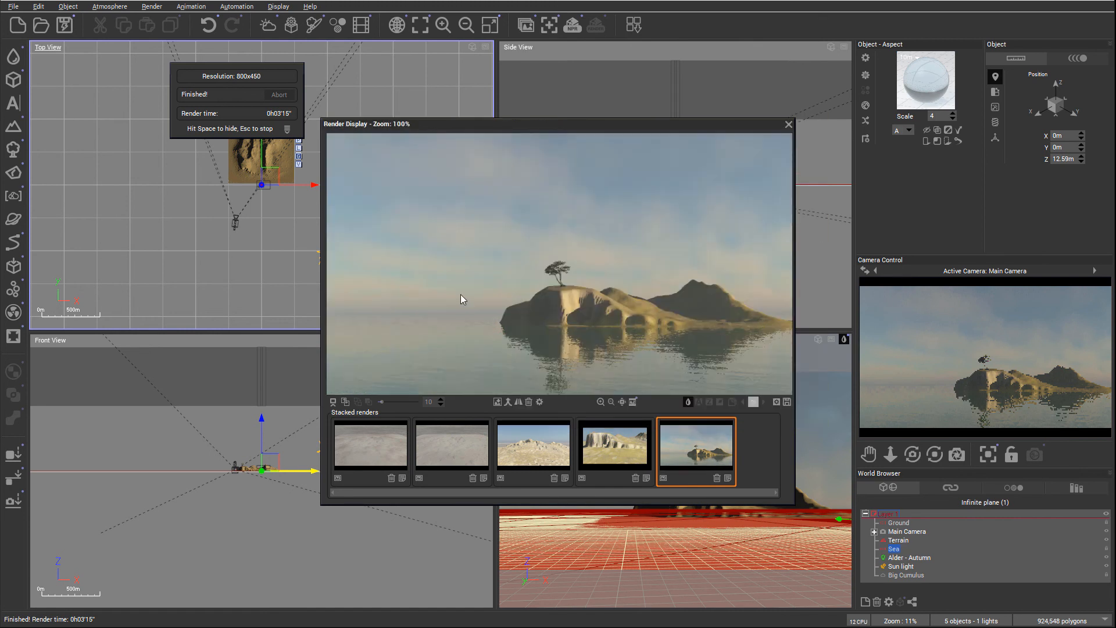